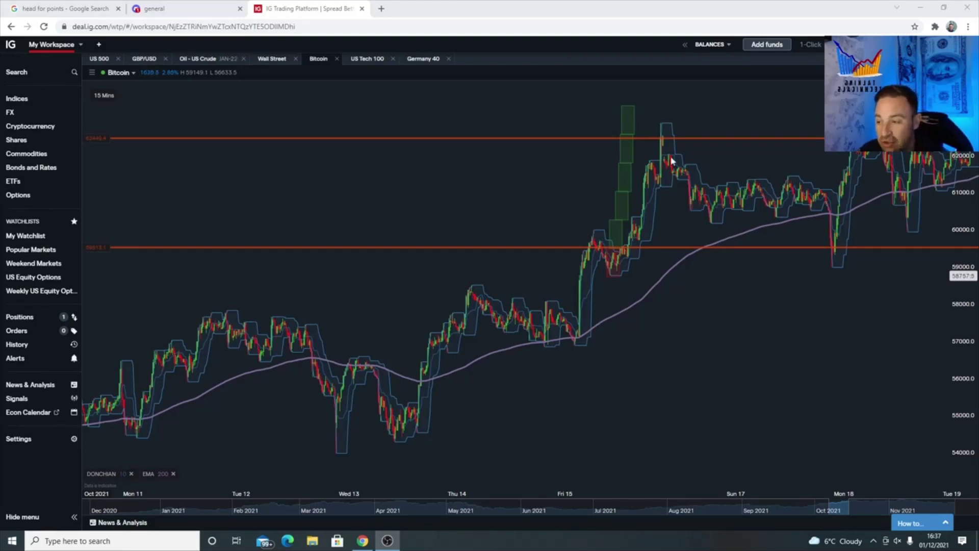
Draw a horizontal line at about 48,150 along the early October 2021 highs on the 15-minute Bitcoin chart.
scroll(342, 213, right, 5)
scroll(341, 211, left, 15)
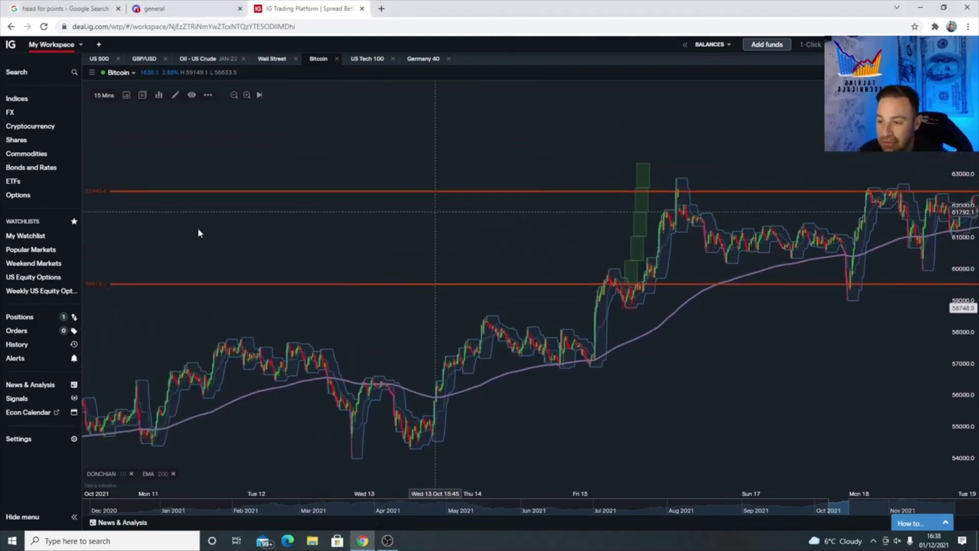
scroll(523, 284, left, 10)
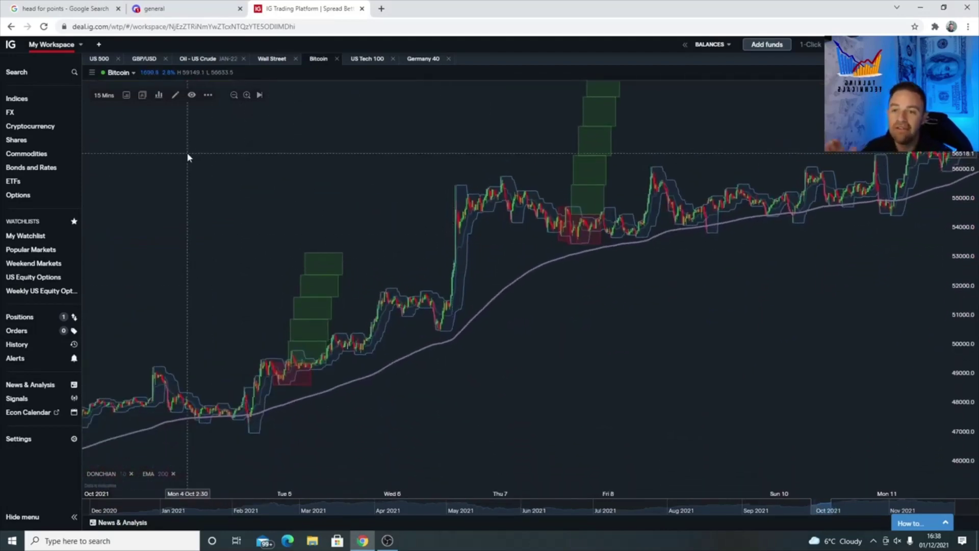
scroll(201, 208, left, 10)
scroll(411, 266, left, 10)
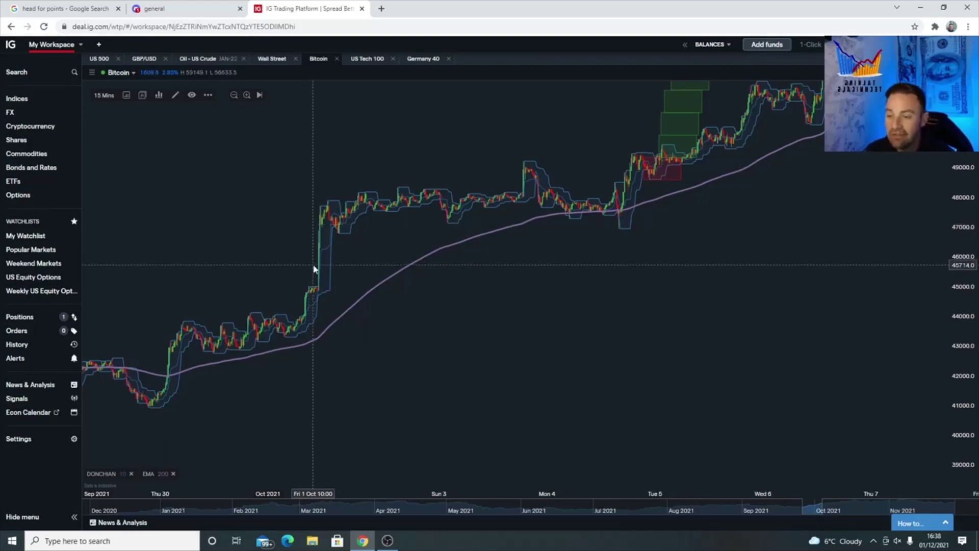
click(174, 96)
click(225, 255)
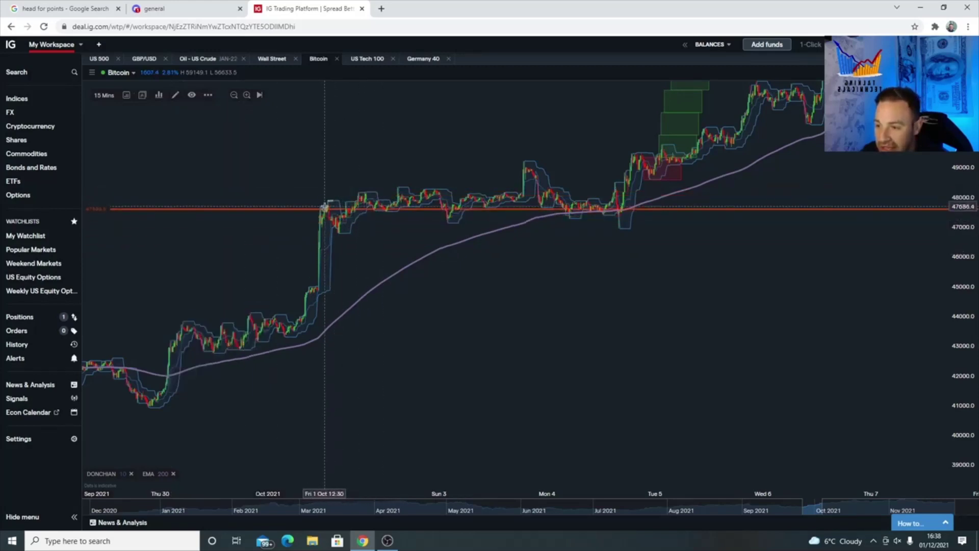
click(324, 202)
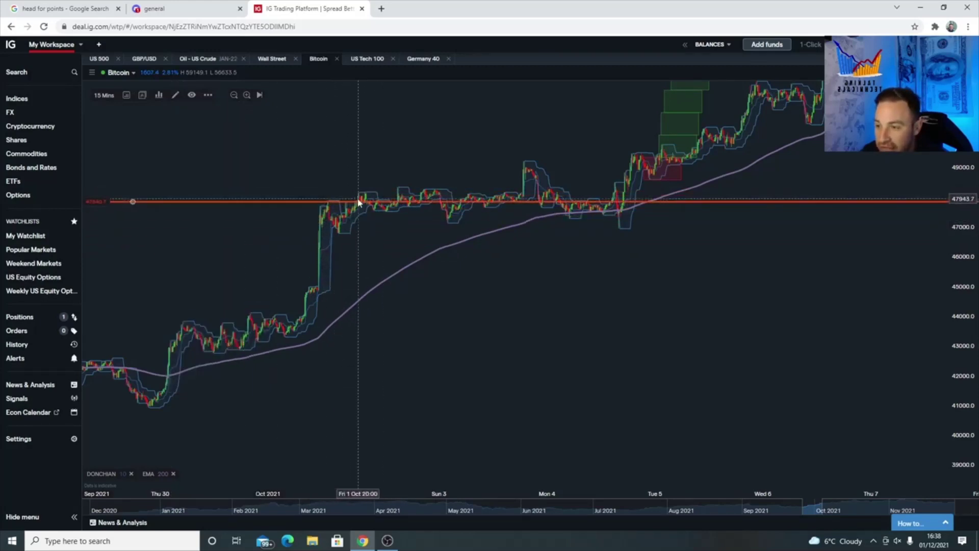
drag(371, 202, 371, 193)
Add a second horizontal line at about 43,090 along the lows of the 30 September consolidation.
click(175, 95)
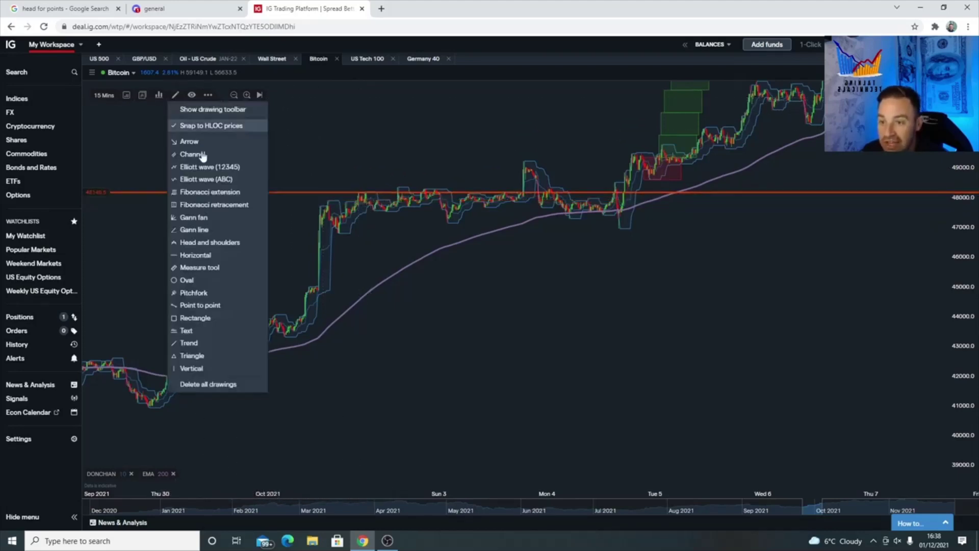
click(239, 257)
click(306, 351)
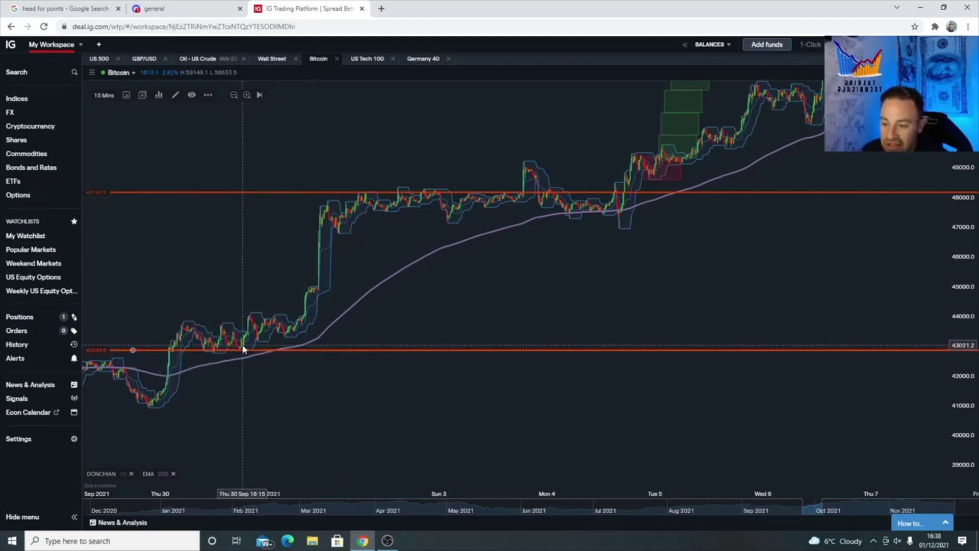
drag(263, 350, 285, 343)
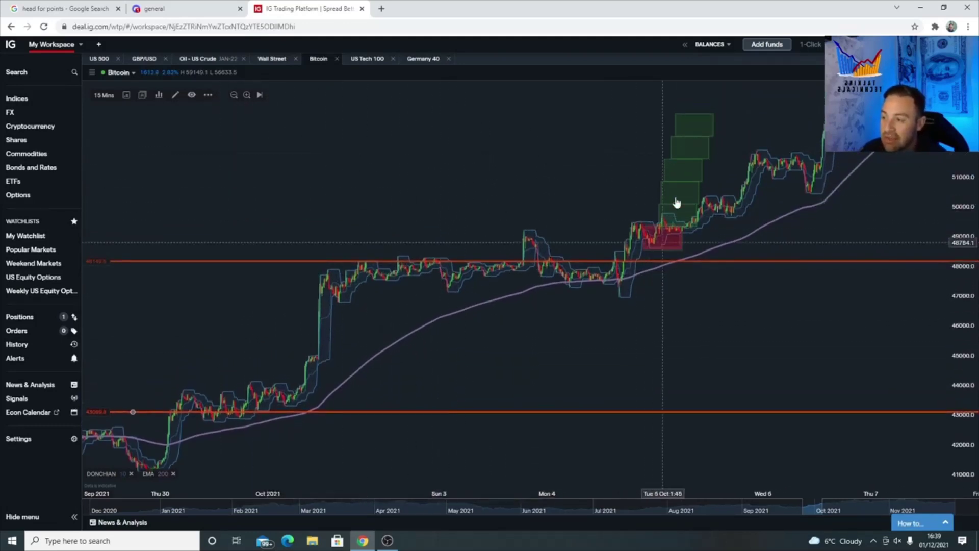
Examine how price behaves around the upper horizontal line and the 200 EMA between 3 and 6 October.
drag(442, 138, 397, 135)
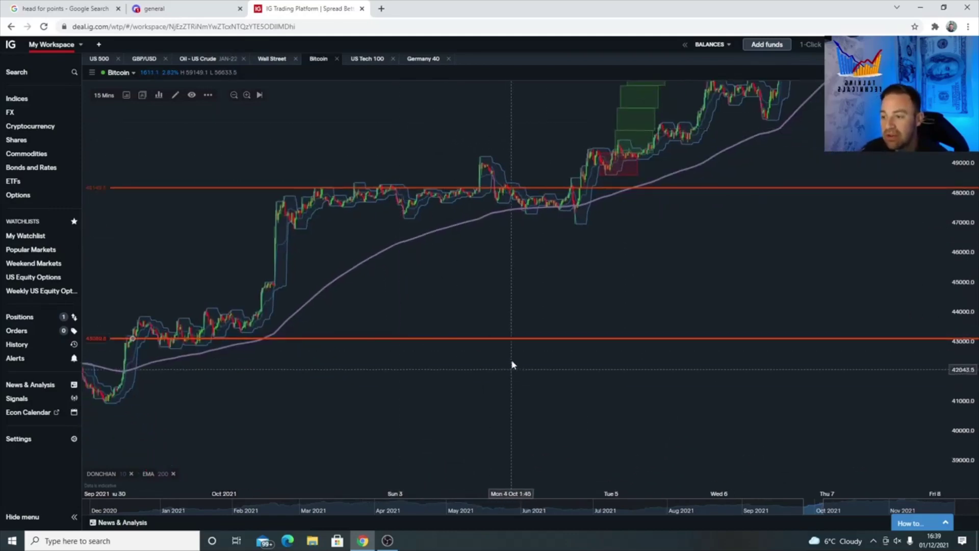
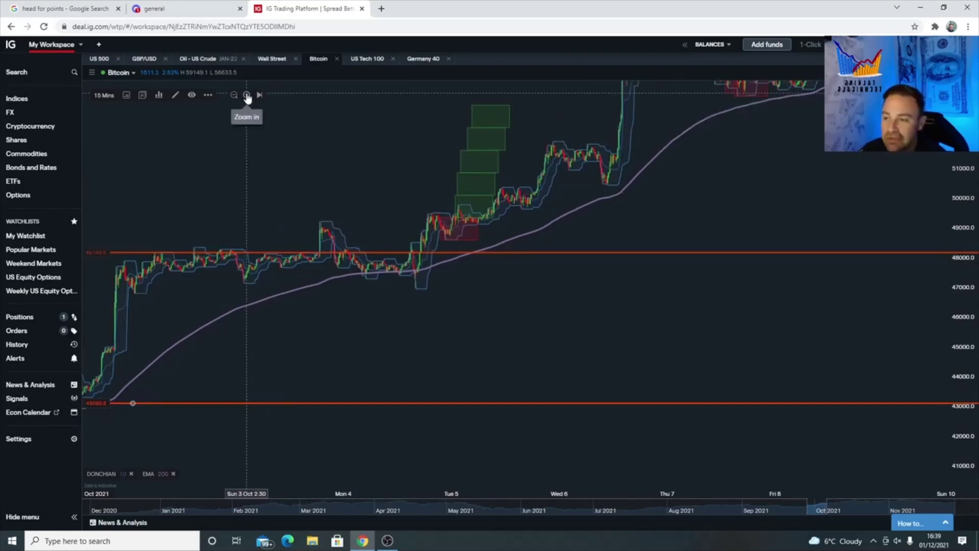
click(246, 95)
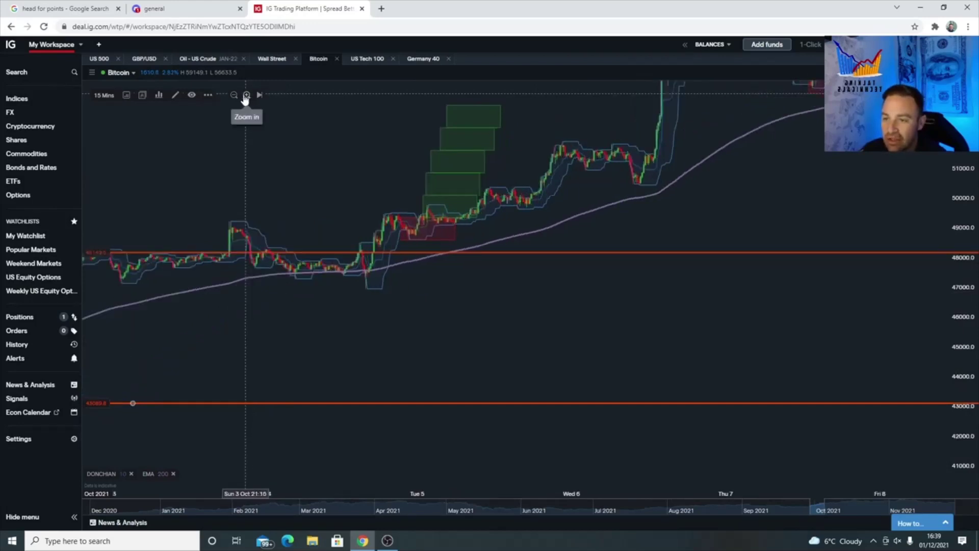
click(260, 95)
drag(941, 280, 953, 200)
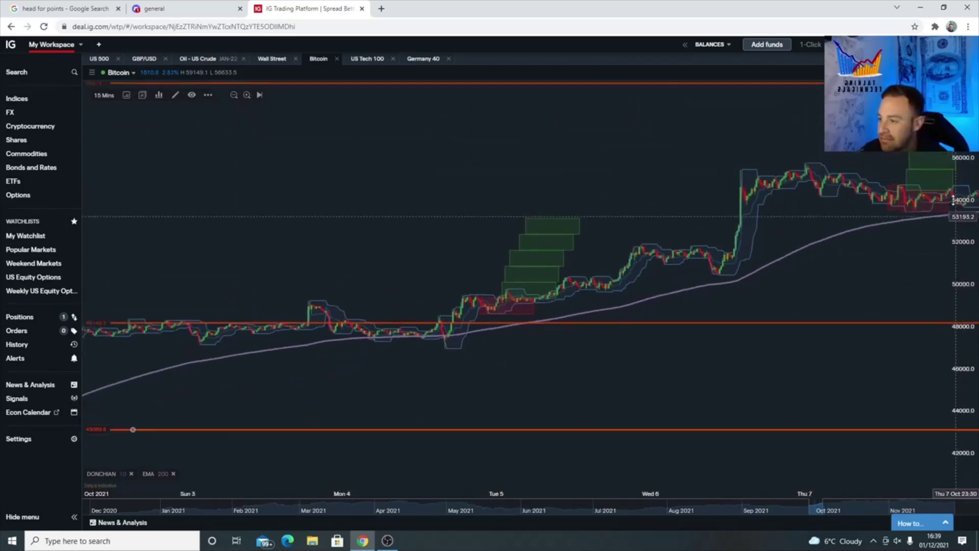
double_click(953, 200)
drag(317, 311, 387, 356)
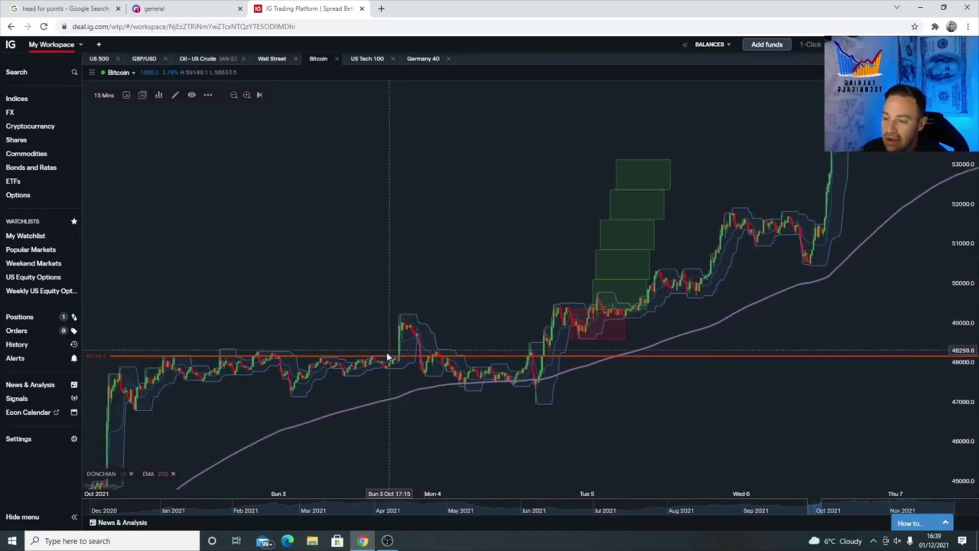
drag(308, 344, 295, 304)
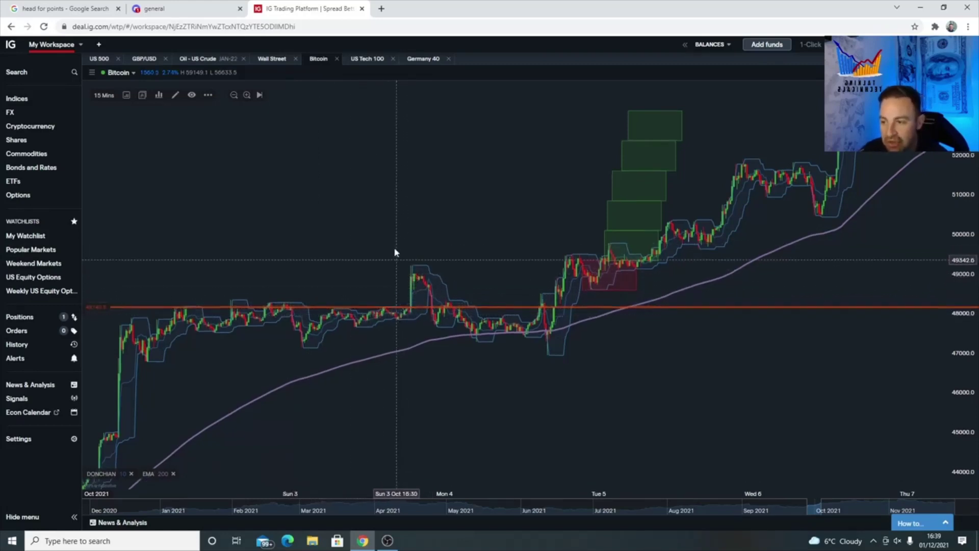
scroll(357, 254, right, 3)
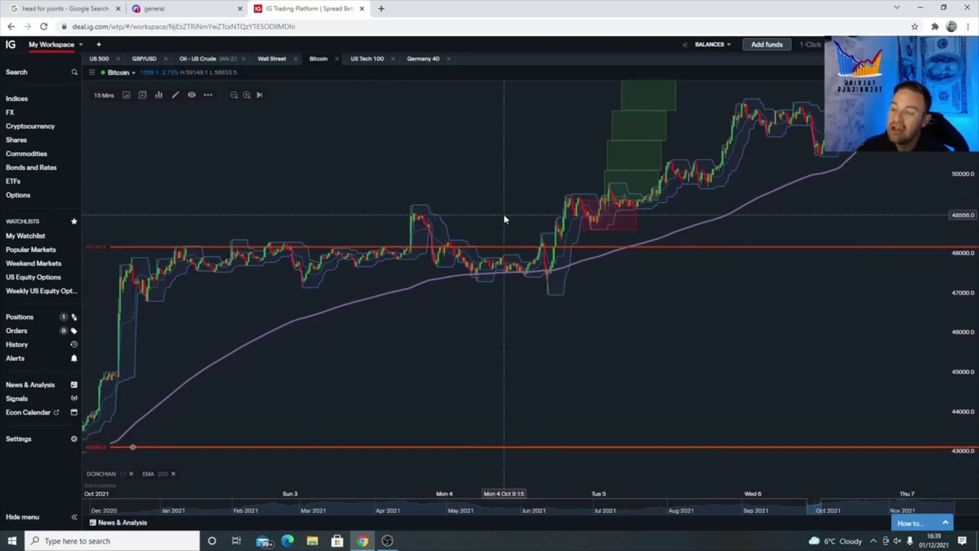
scroll(490, 178, right, 2)
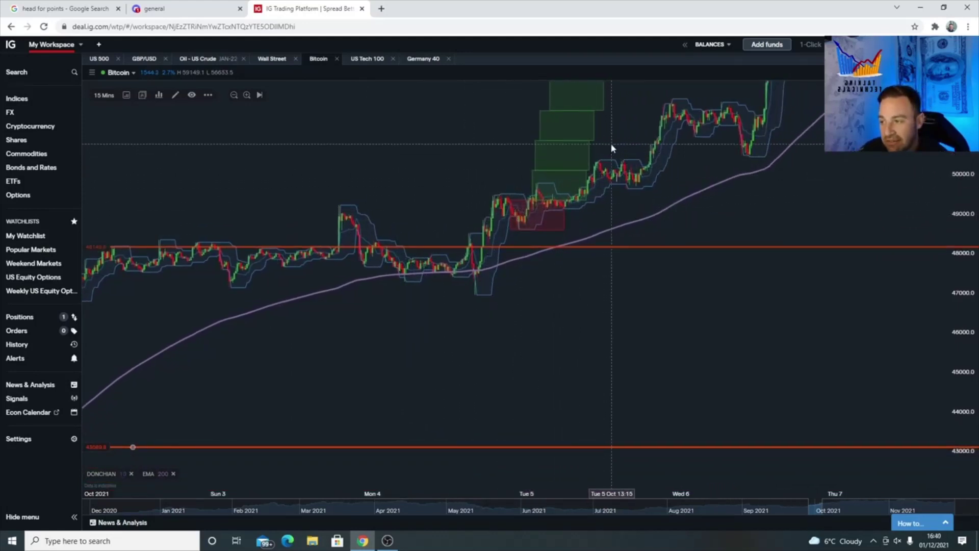
scroll(610, 143, right, 1)
drag(452, 223, 435, 179)
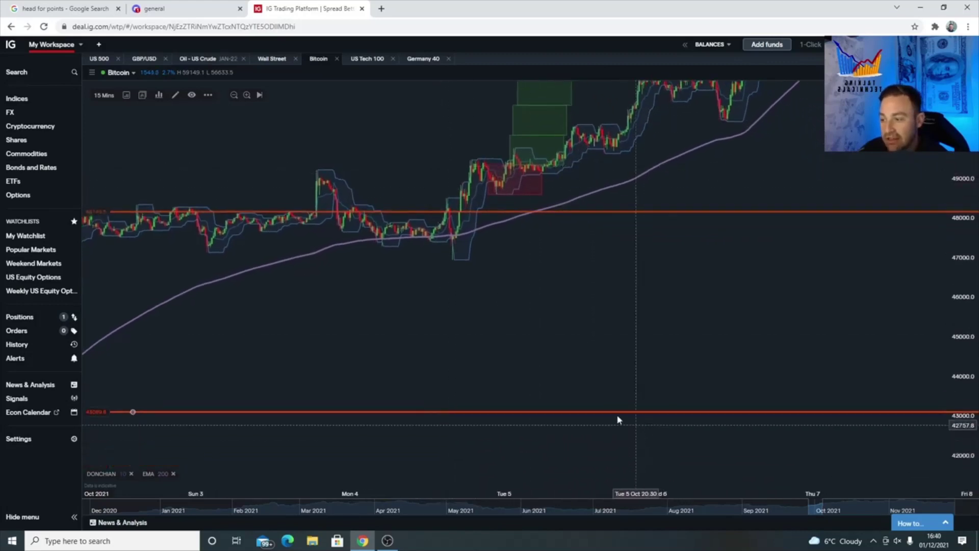
drag(463, 315, 406, 373)
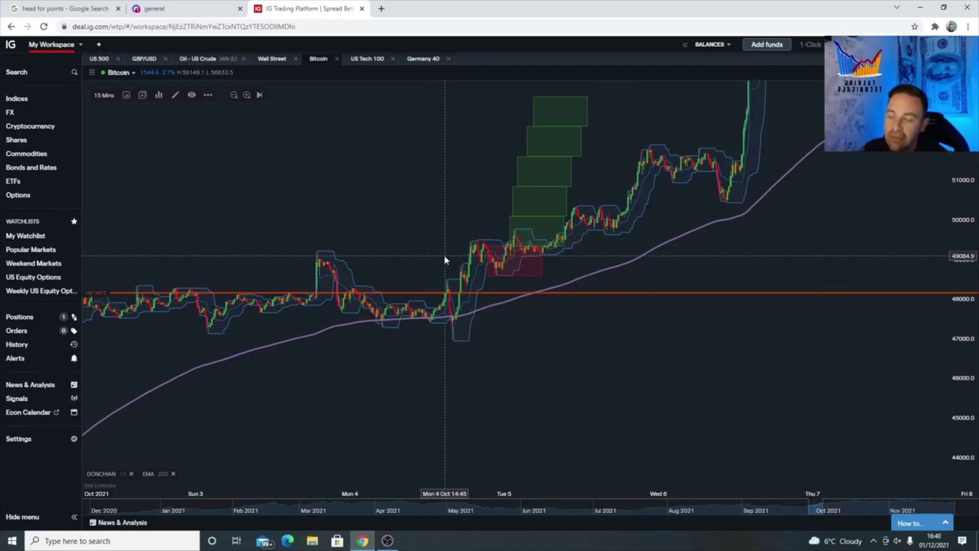
Examine the 4–5 October candles around the red box against the Donchian channel and the 200 EMA.
drag(443, 255, 316, 208)
scroll(384, 225, up, 5)
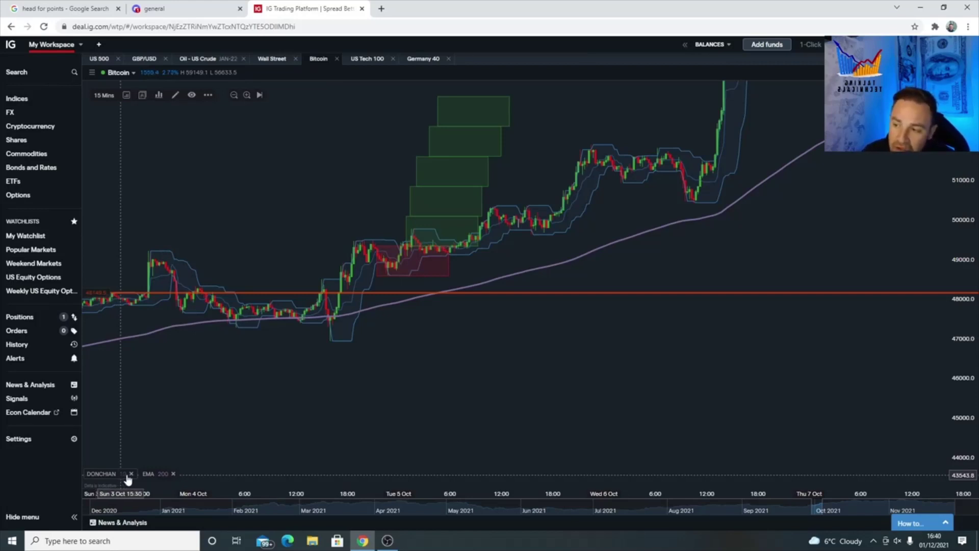
scroll(304, 255, up, 2)
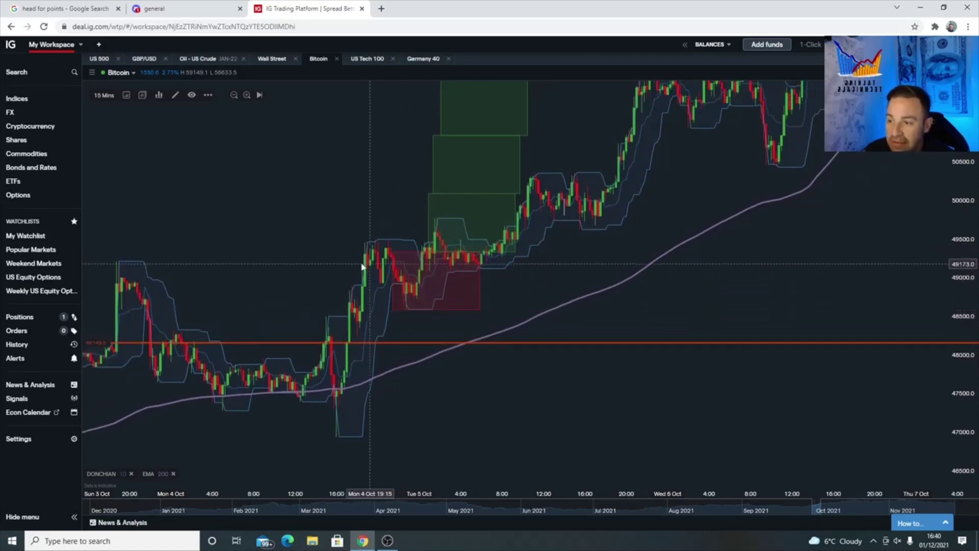
drag(256, 278, 393, 260)
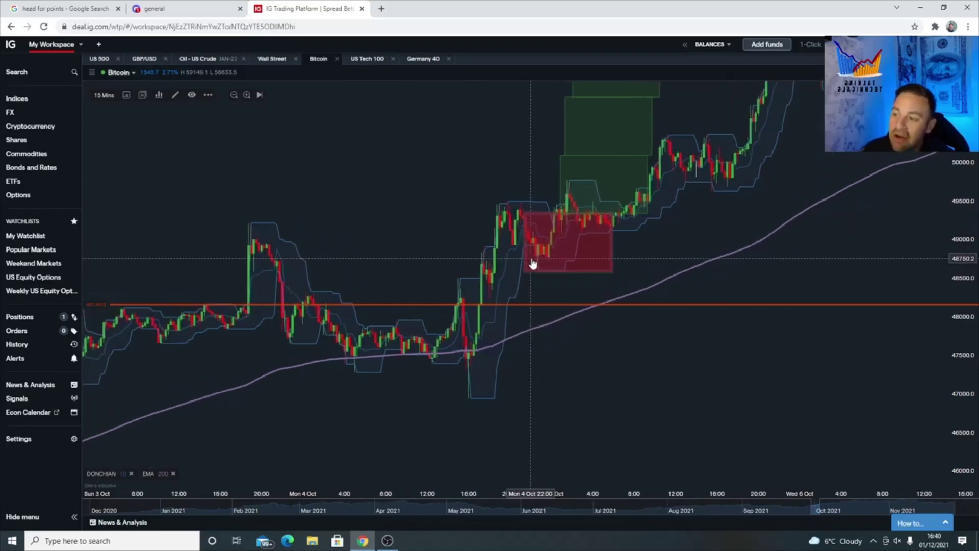
scroll(533, 263, up, 3)
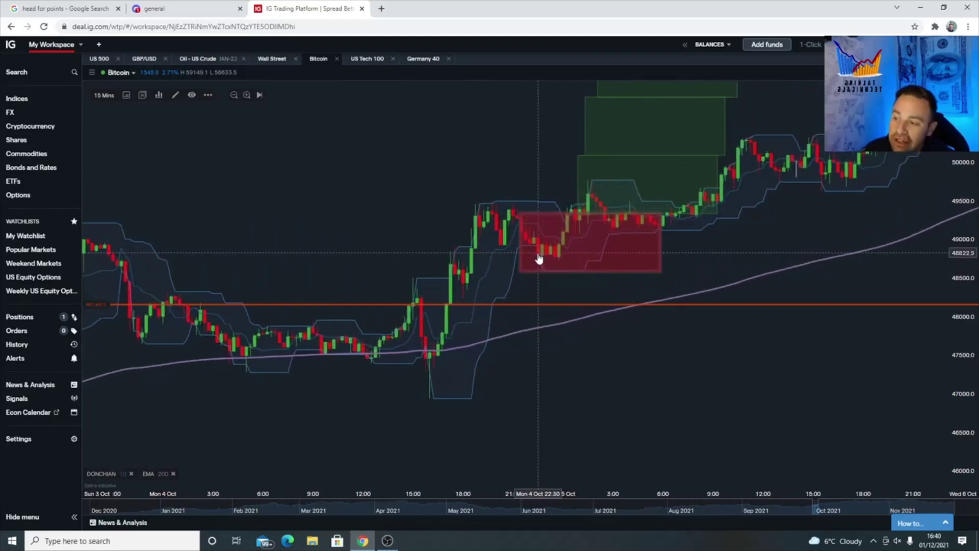
click(539, 259)
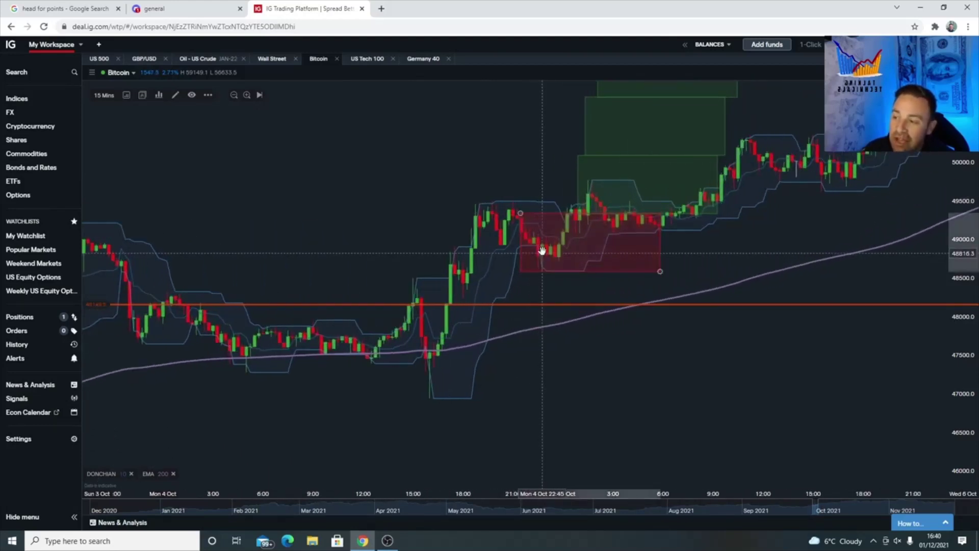
drag(441, 158, 414, 208)
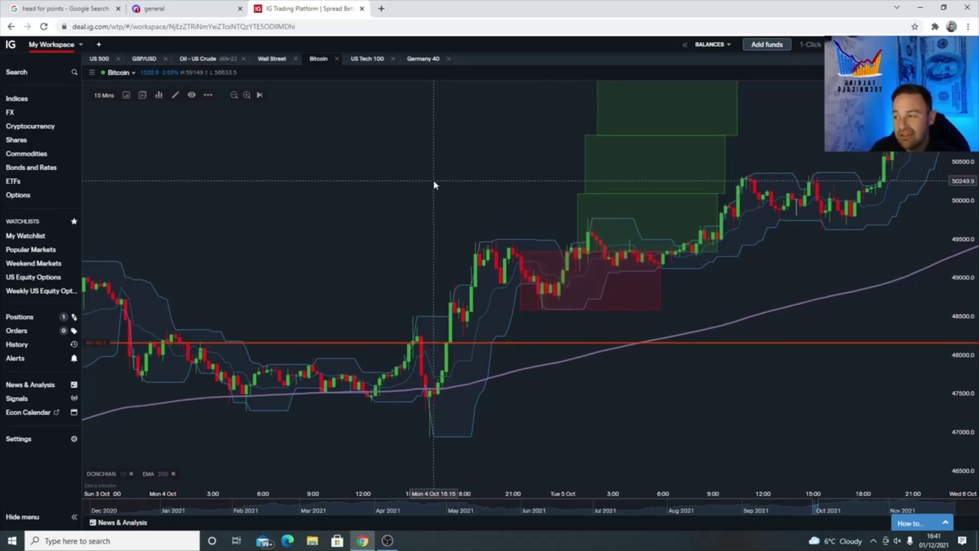
drag(433, 179, 325, 160)
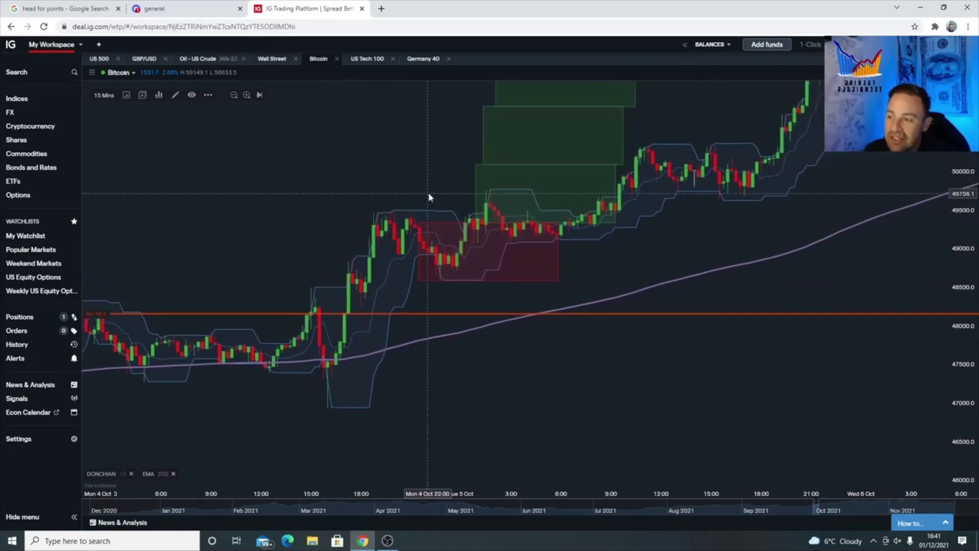
mouse_move(429, 194)
mouse_down()
mouse_move(370, 185)
mouse_move(421, 192)
mouse_up()
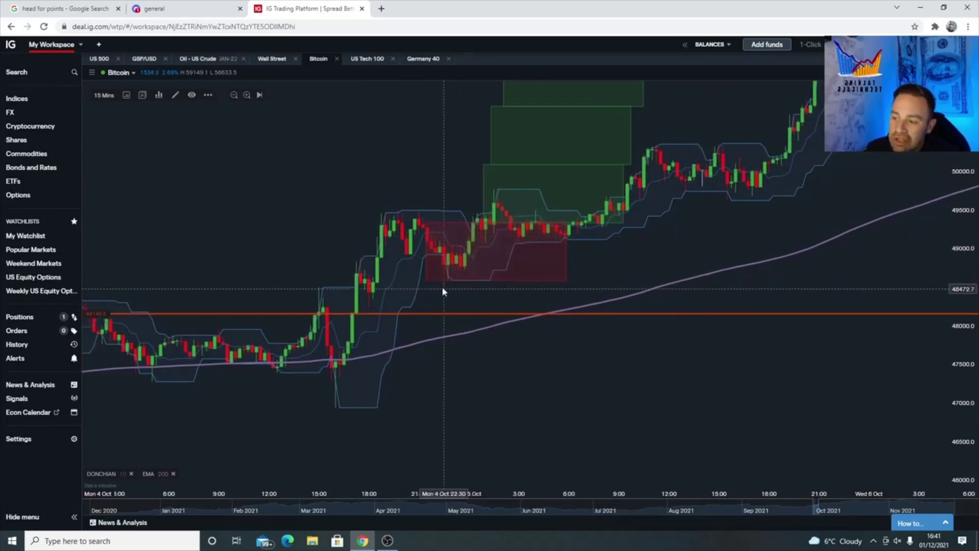
drag(469, 279, 437, 286)
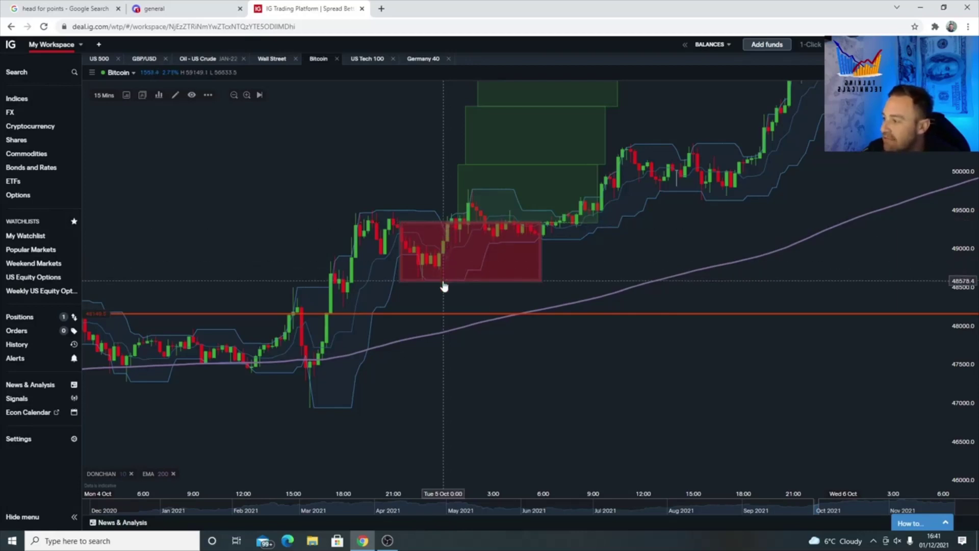
drag(364, 175, 365, 193)
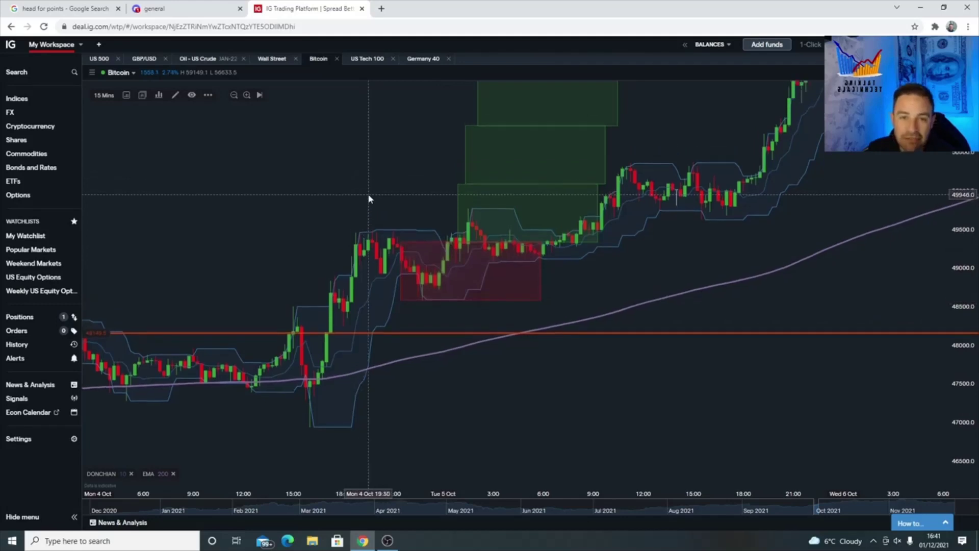
Examine the price rise from the red box past the stacked green boxes through 7 October.
scroll(378, 173, down, 2)
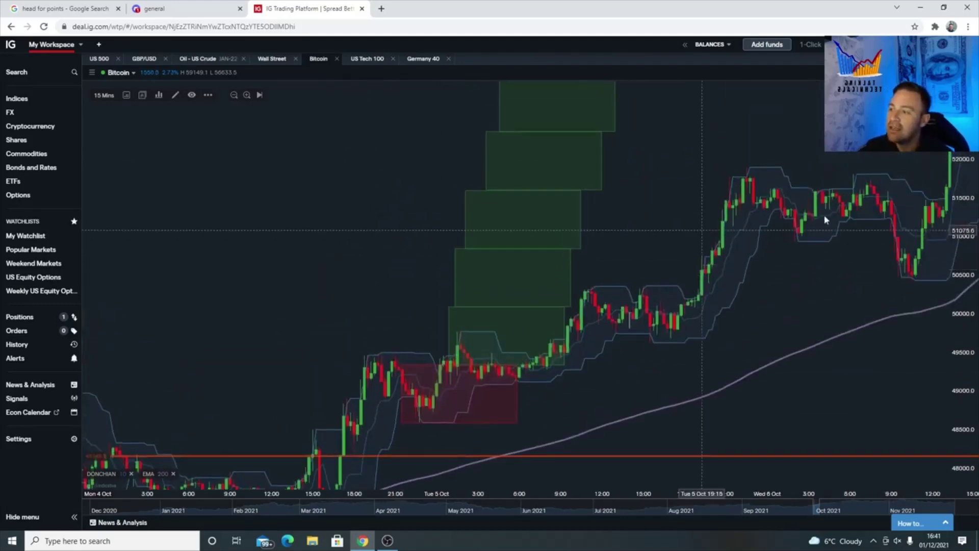
double_click(959, 172)
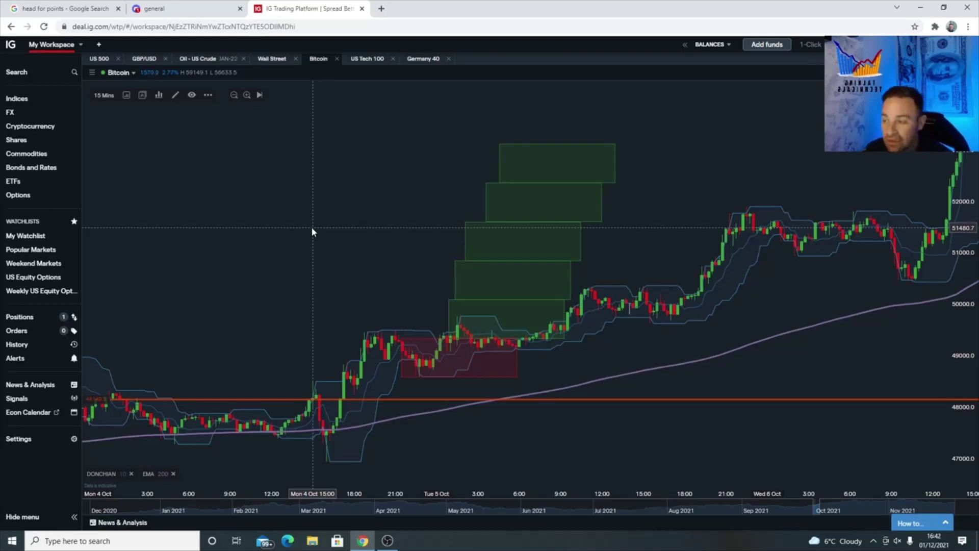
scroll(313, 232, down, 5)
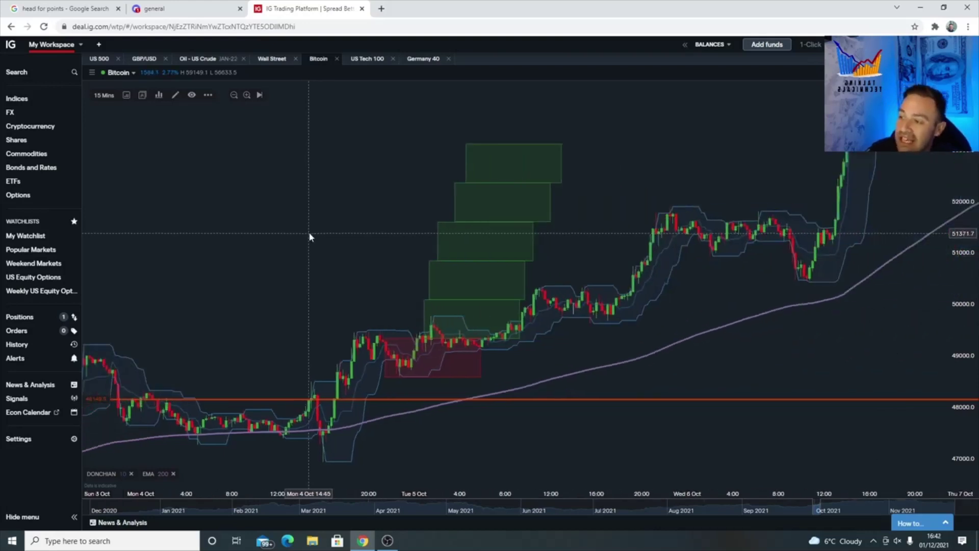
drag(355, 185, 345, 206)
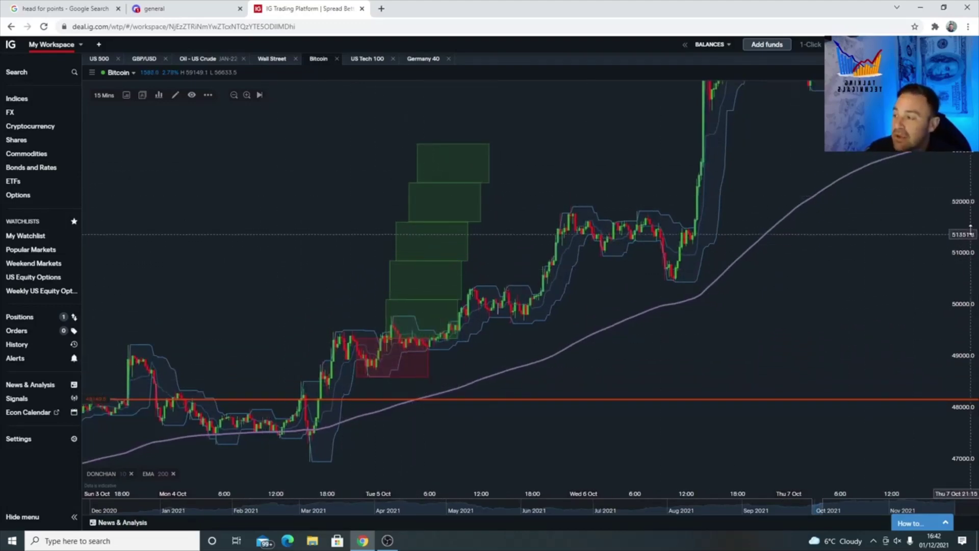
drag(945, 295, 945, 319)
drag(704, 242, 668, 225)
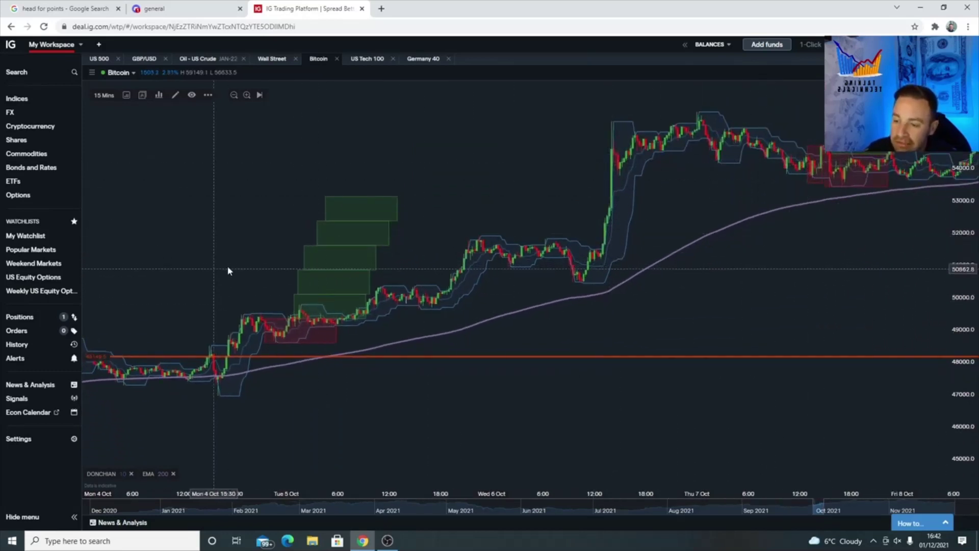
drag(291, 340, 365, 340)
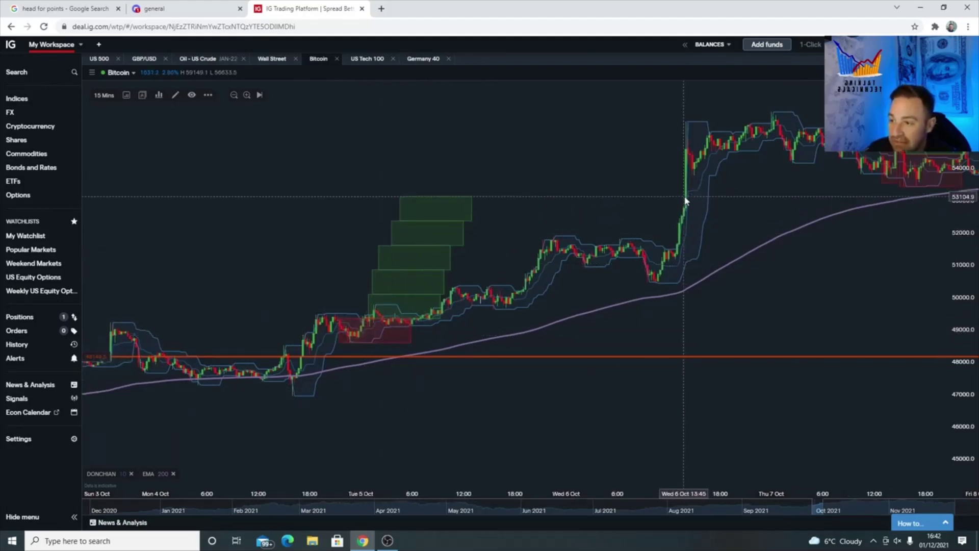
drag(686, 200, 427, 220)
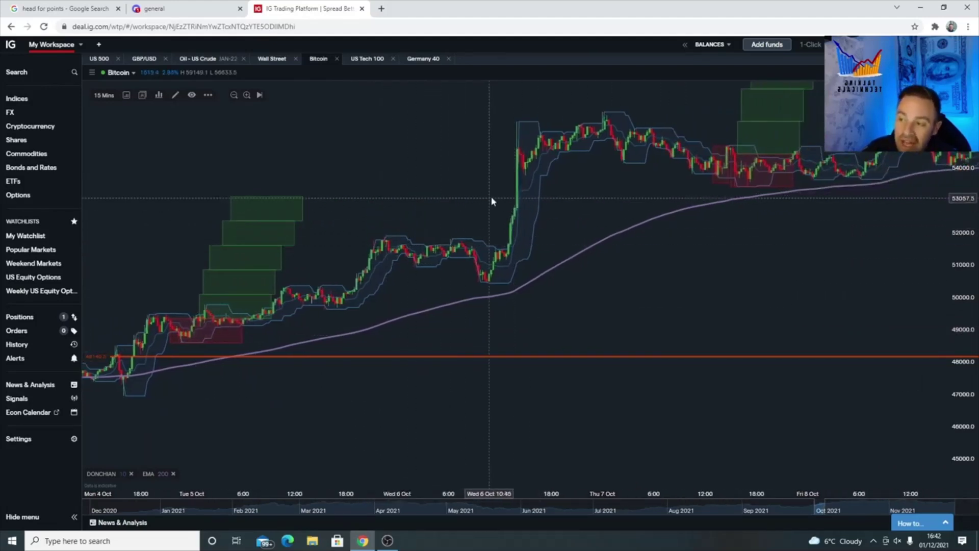
Examine the 6–7 October price rise and the pullback into the red boxes against the 200 EMA.
scroll(678, 216, down, 2)
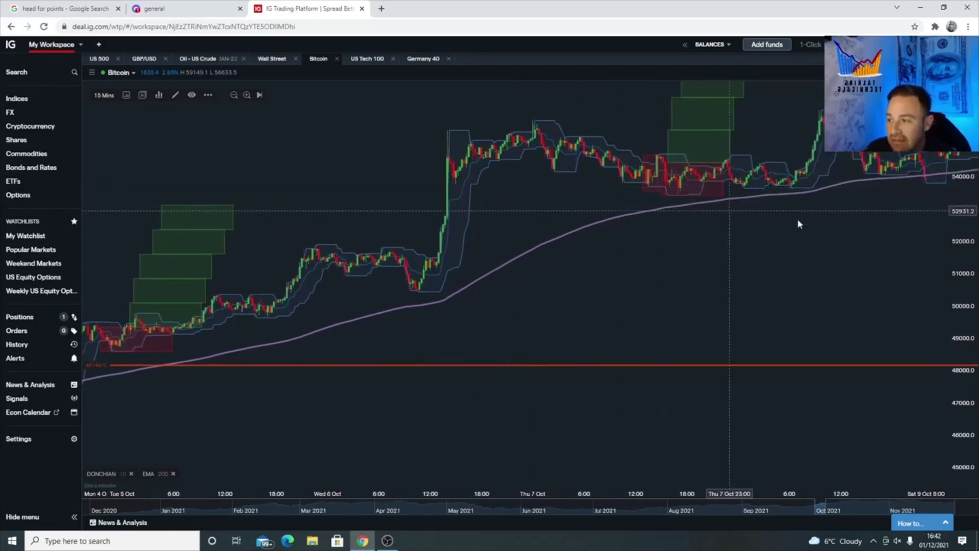
drag(946, 283, 473, 258)
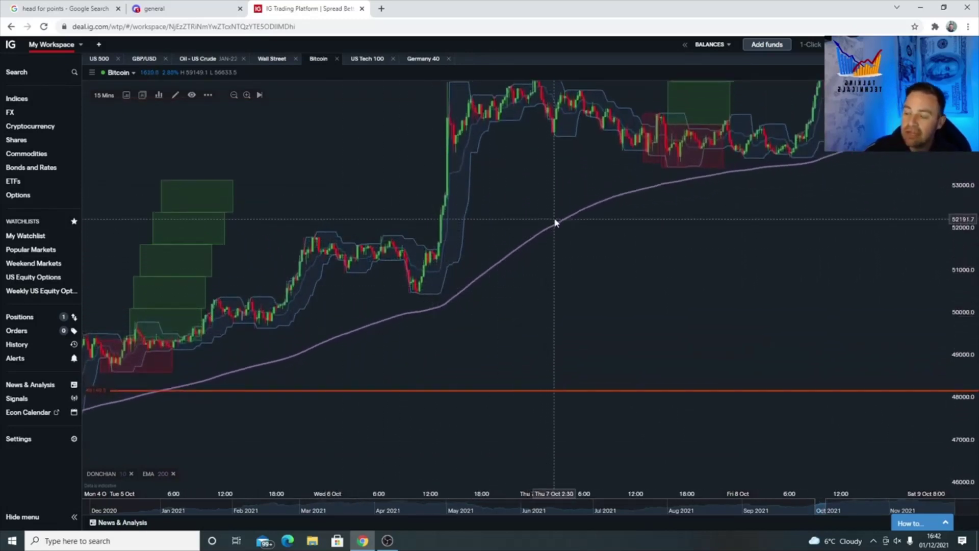
drag(541, 216, 487, 290)
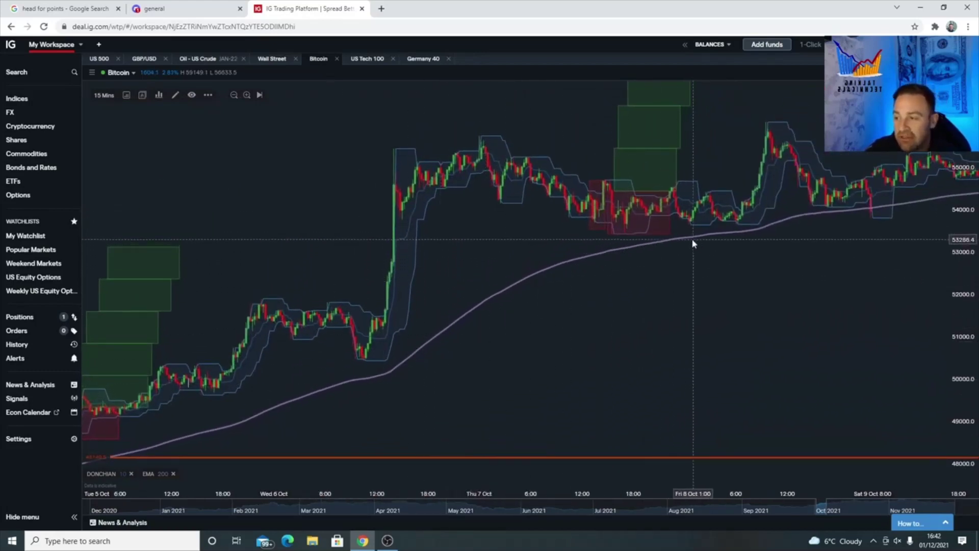
drag(655, 270, 612, 315)
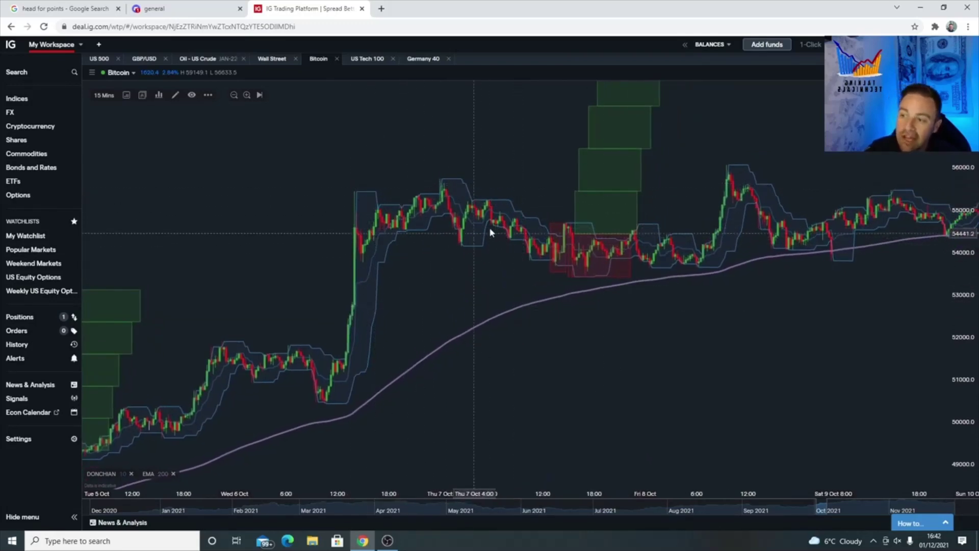
scroll(955, 295, up, 3)
scroll(393, 267, down, 5)
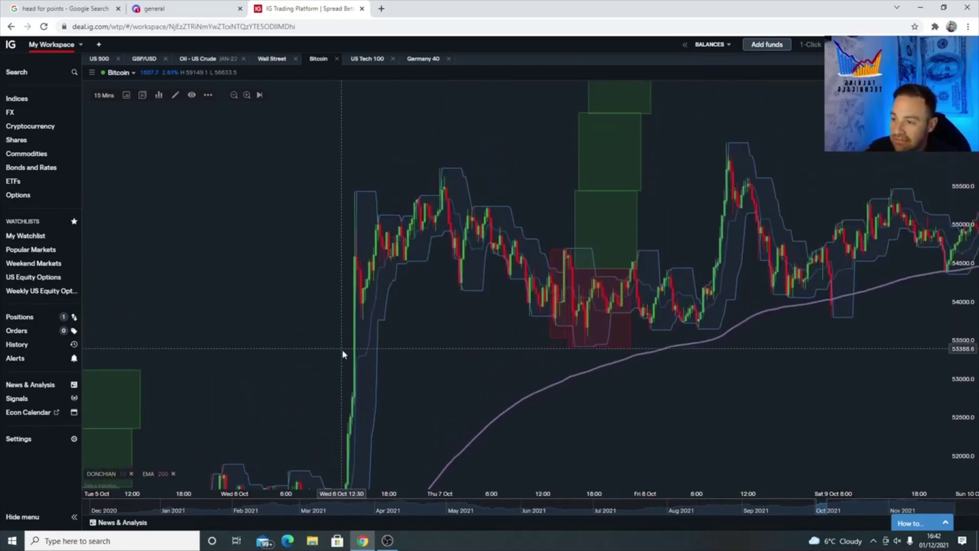
scroll(347, 354, up, 3)
scroll(421, 332, up, 2)
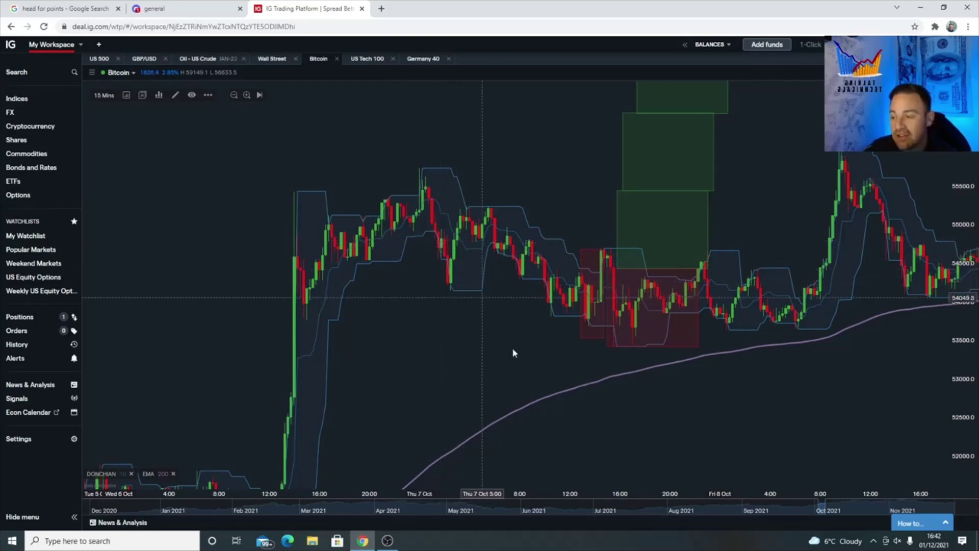
Examine the 7 October candles around the two red boxes and the stacked green boxes up to the horizontal line above.
drag(564, 435, 420, 256)
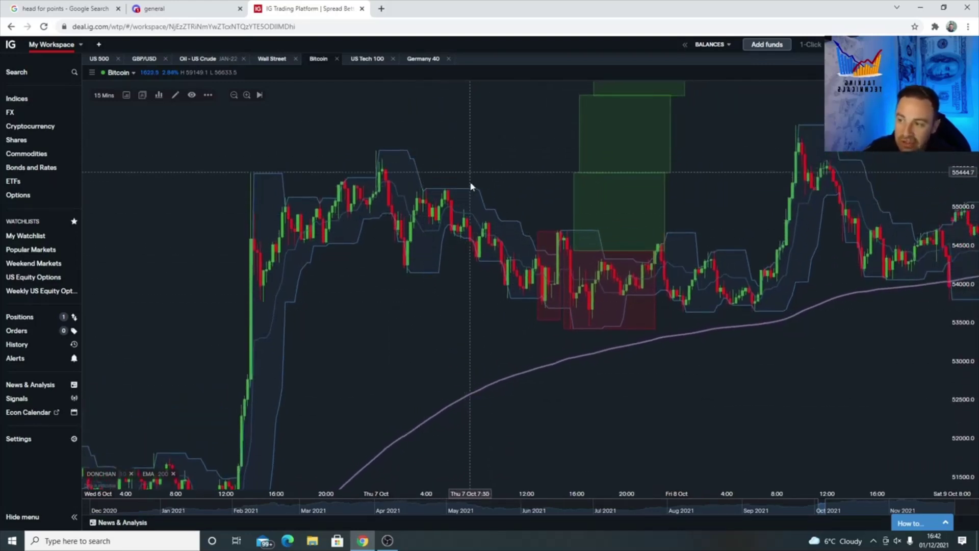
drag(447, 192, 402, 192)
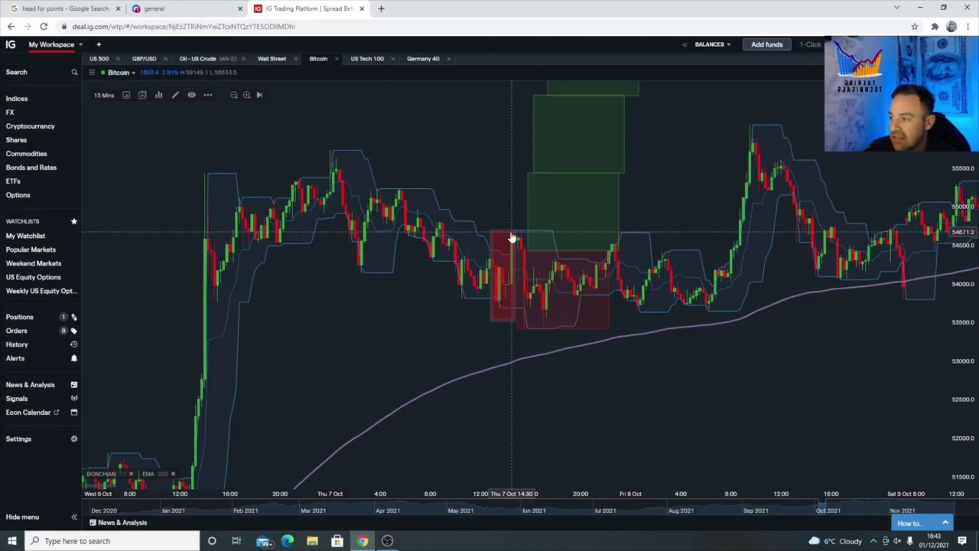
drag(504, 315, 494, 313)
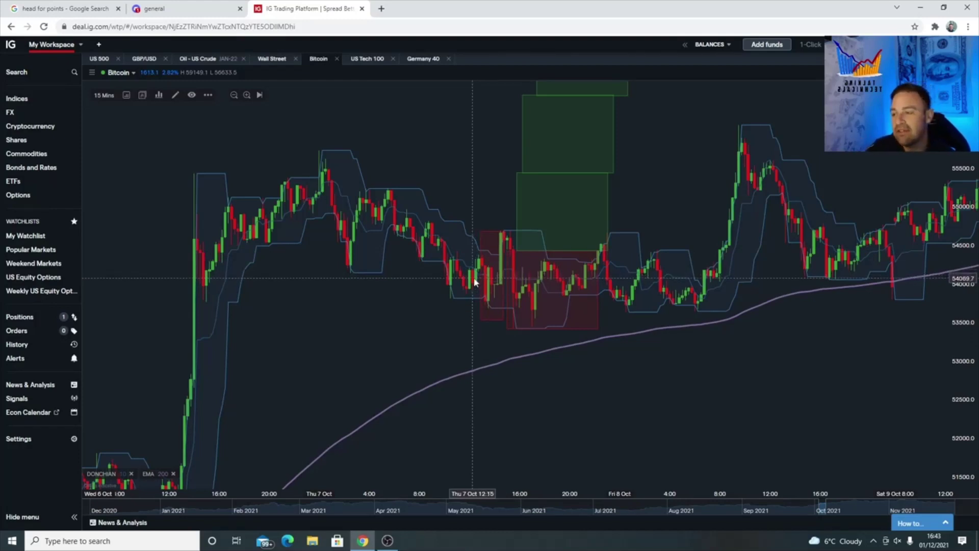
drag(459, 197, 350, 210)
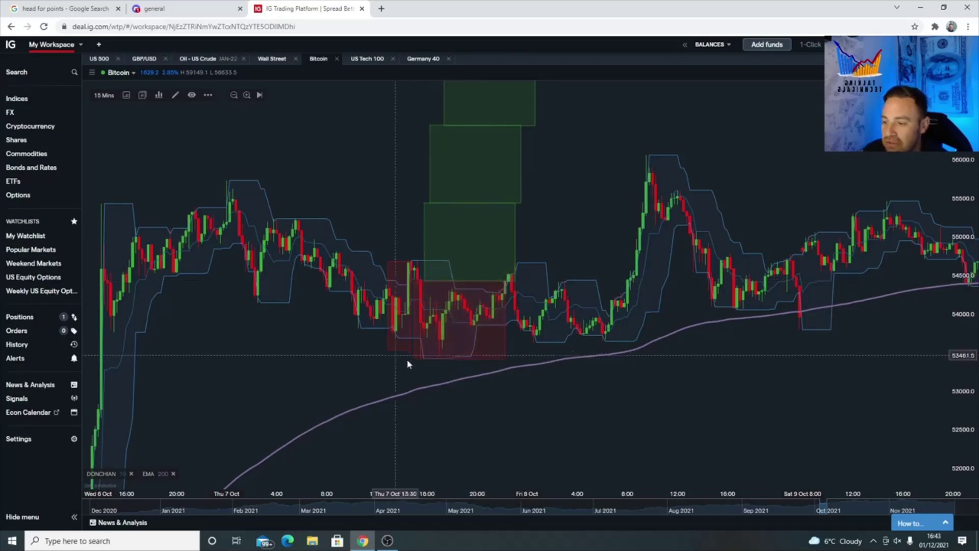
drag(455, 365, 415, 421)
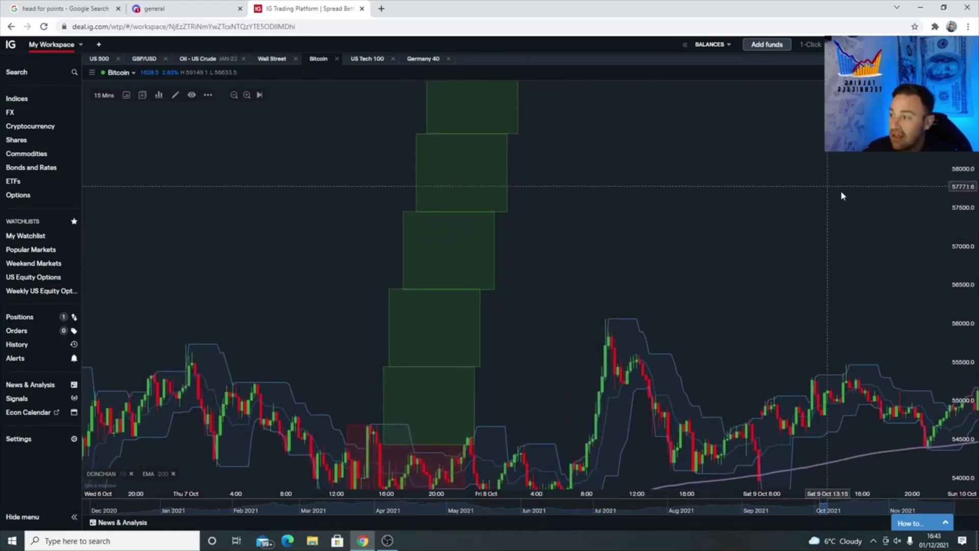
drag(963, 162, 764, 203)
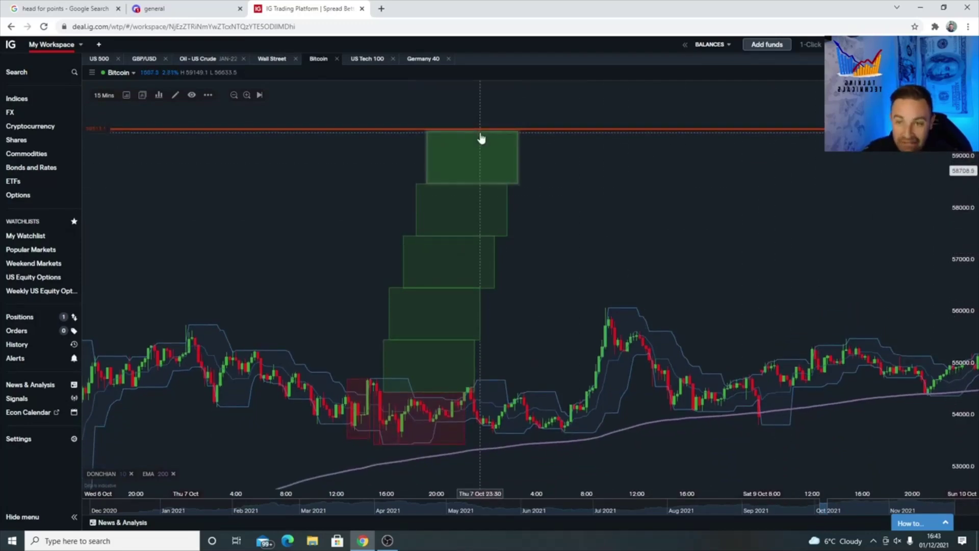
drag(568, 148, 479, 155)
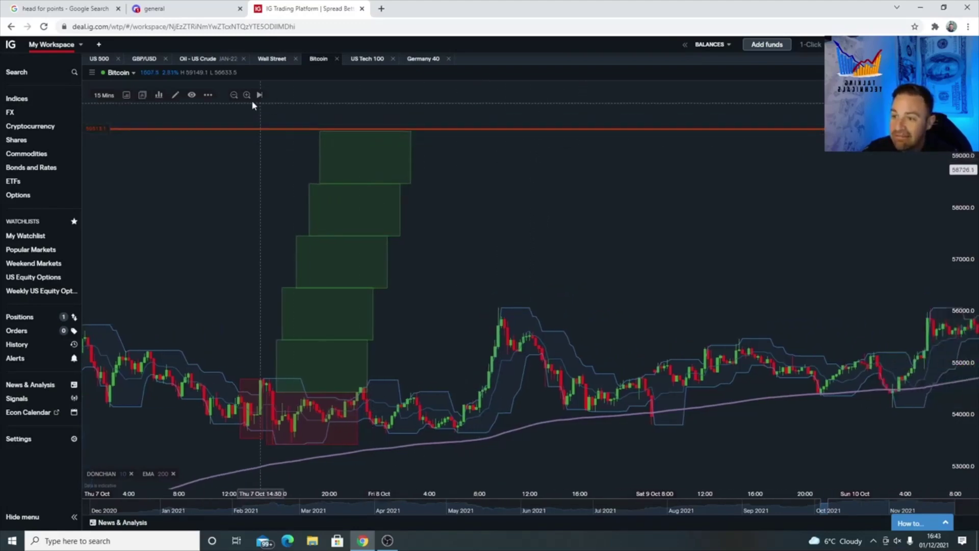
Examine price from 8 to 14 October, including the 12 October drop, relative to the 7 October red and green boxes.
click(233, 95)
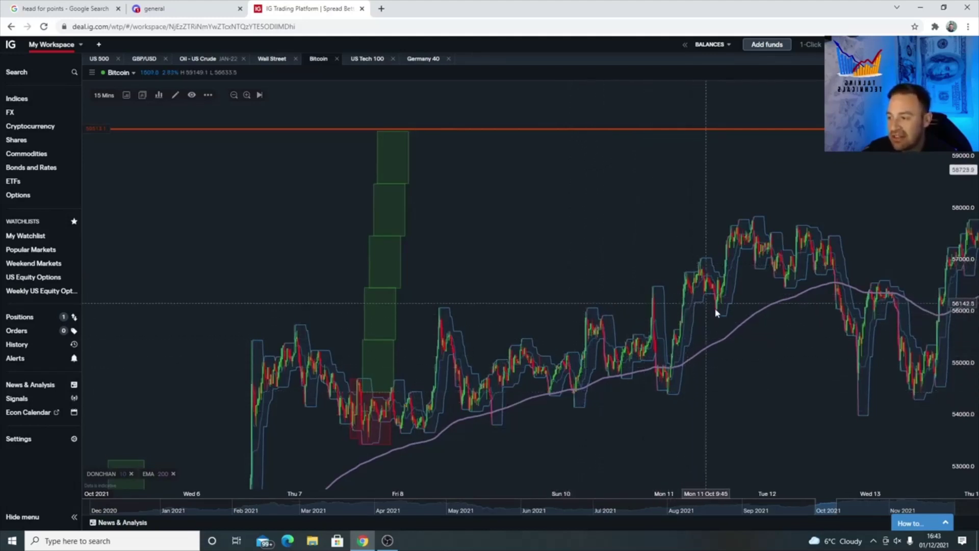
drag(730, 312, 564, 295)
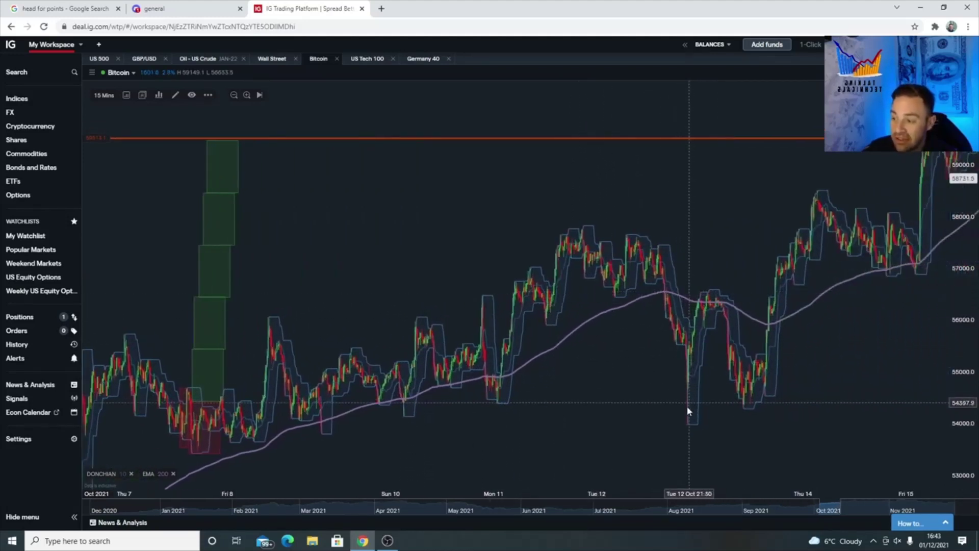
drag(689, 419, 697, 402)
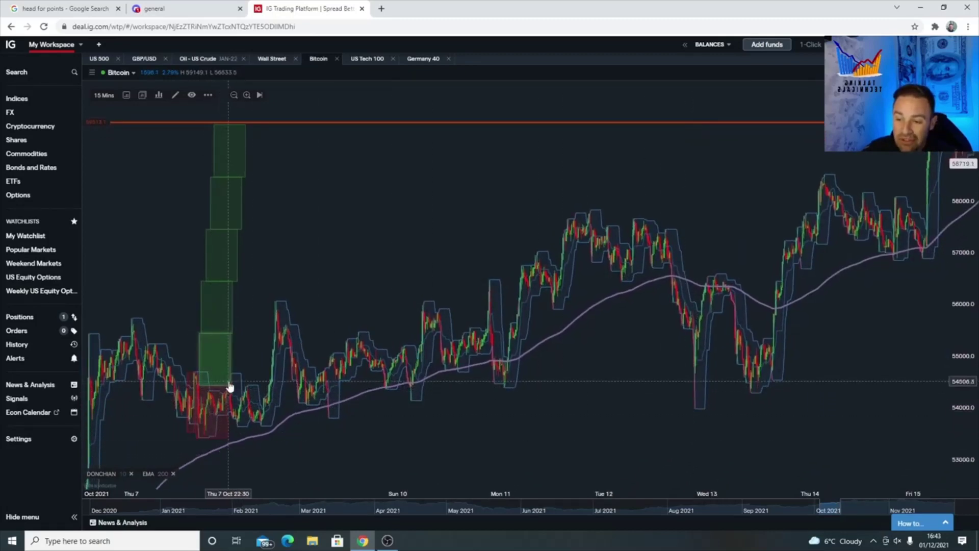
drag(278, 389, 326, 327)
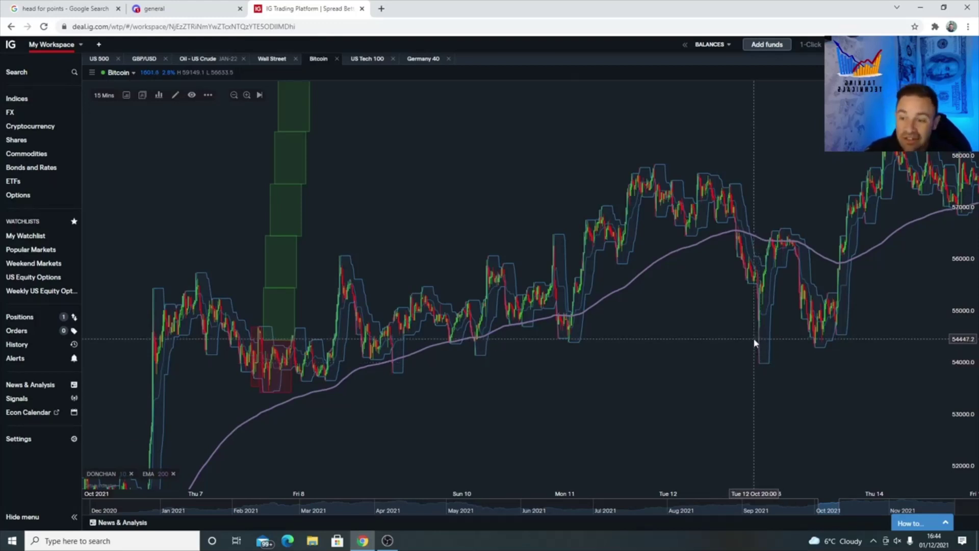
drag(765, 333, 748, 350)
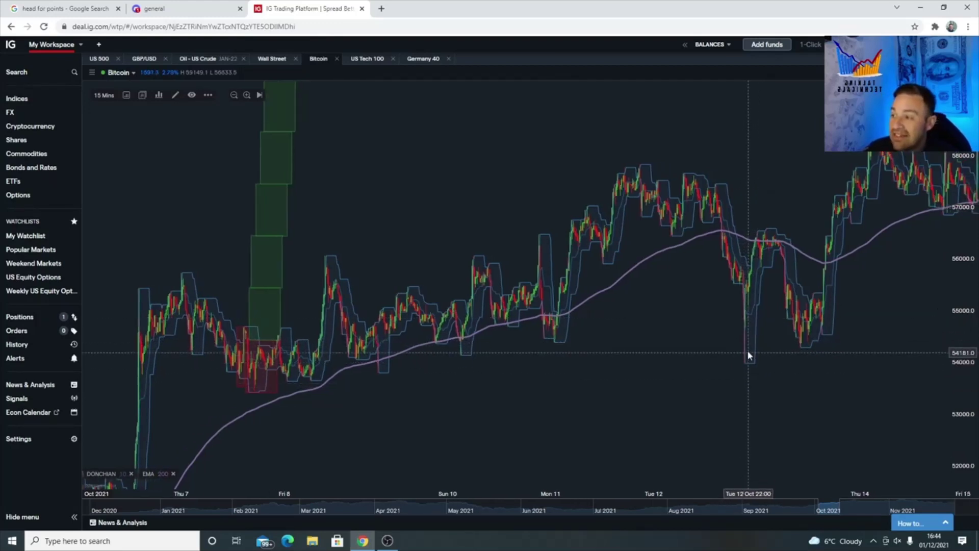
drag(651, 286, 631, 218)
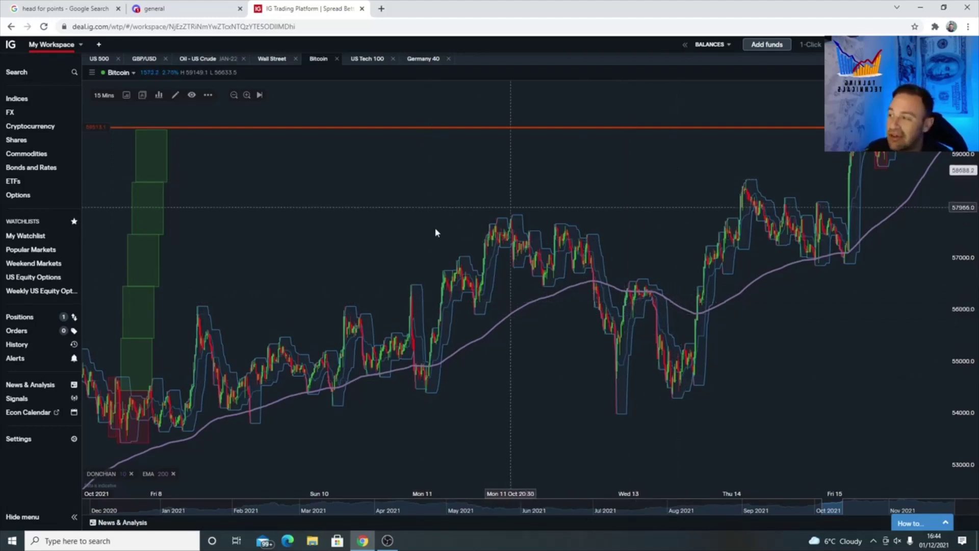
scroll(434, 227, left, 5)
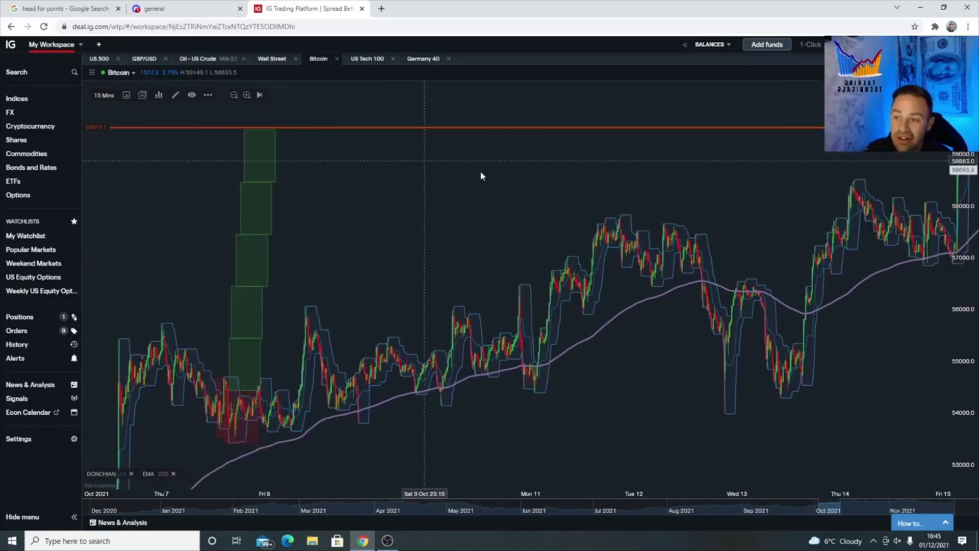
Examine the 15 October red and green boxes between the two horizontal lines and the price action through 19 October.
scroll(507, 278, right, 20)
scroll(338, 279, up, 10)
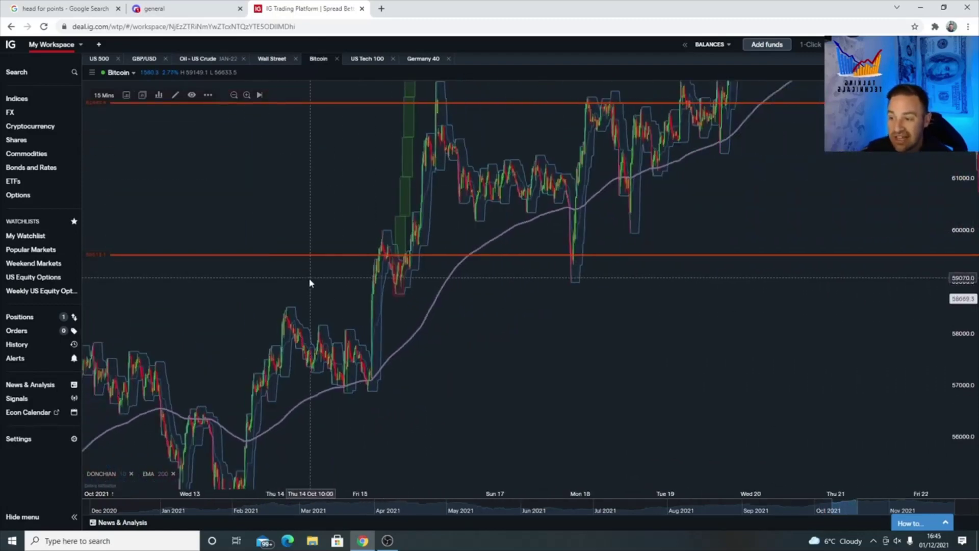
scroll(406, 245, right, 5)
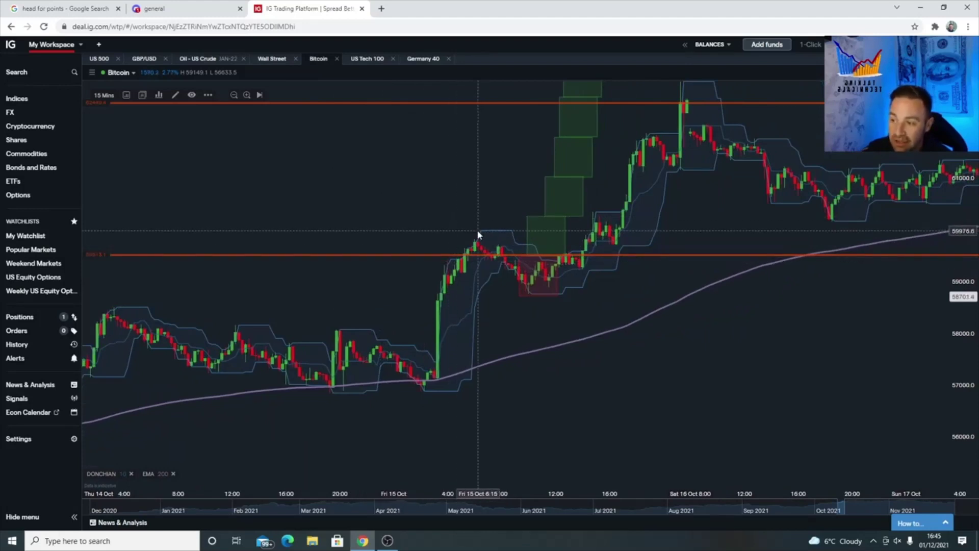
drag(505, 225, 403, 219)
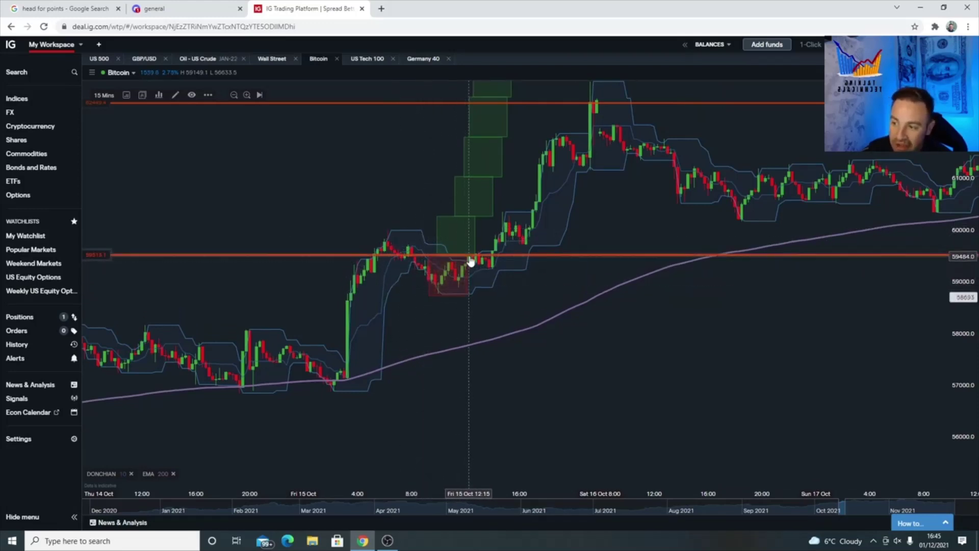
drag(470, 261, 473, 347)
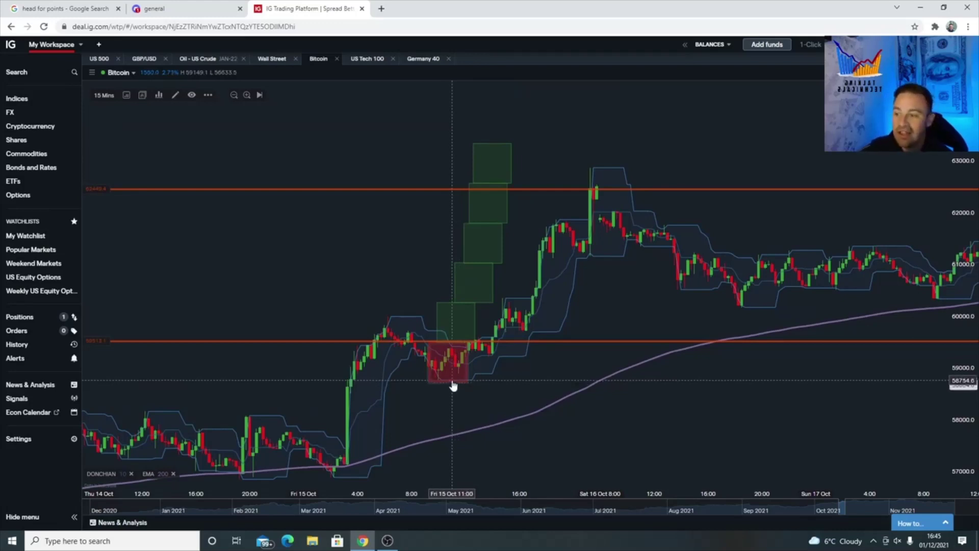
scroll(531, 235, right, 2)
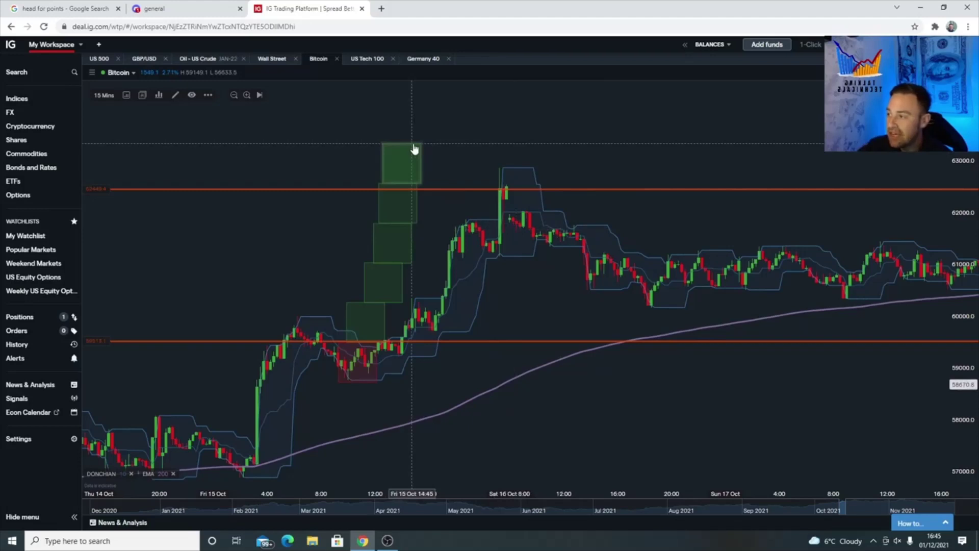
click(233, 96)
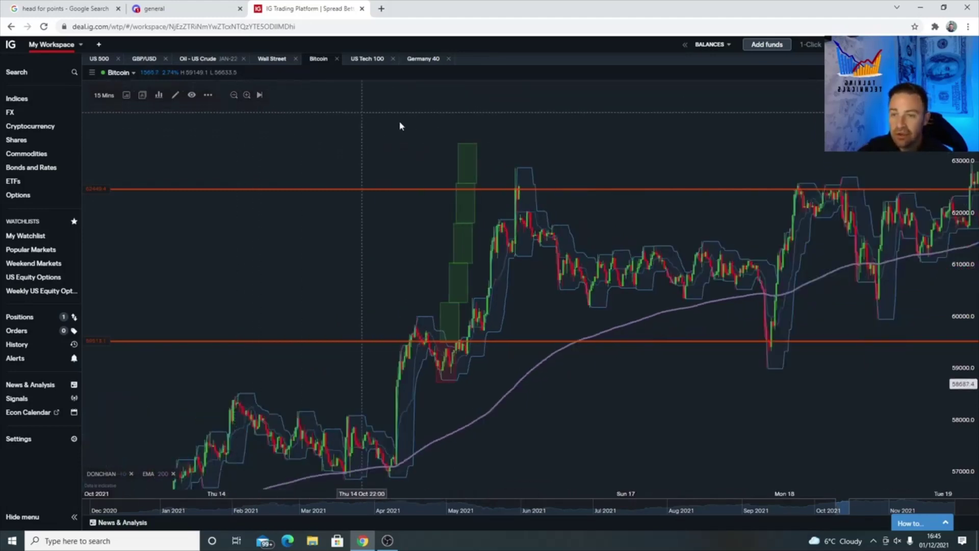
scroll(445, 155, right, 5)
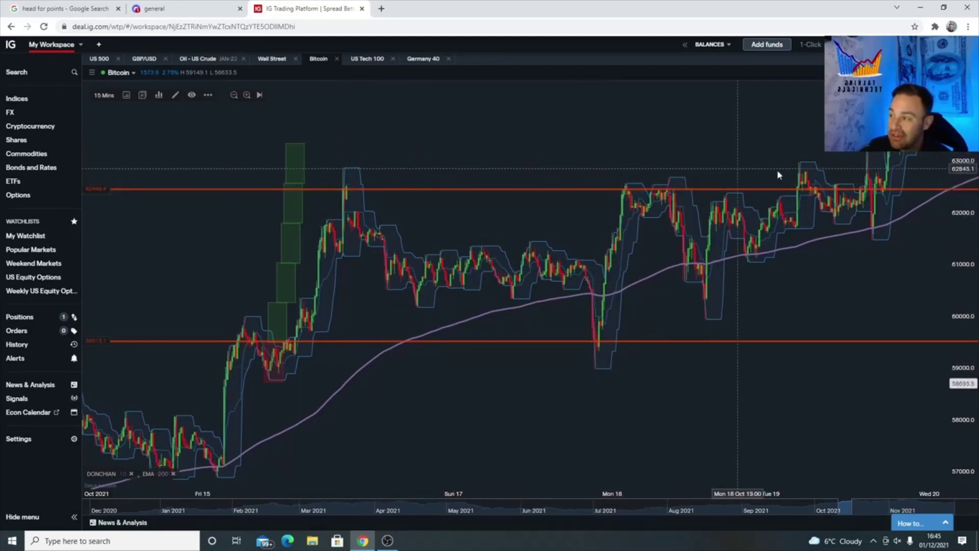
drag(897, 144, 821, 144)
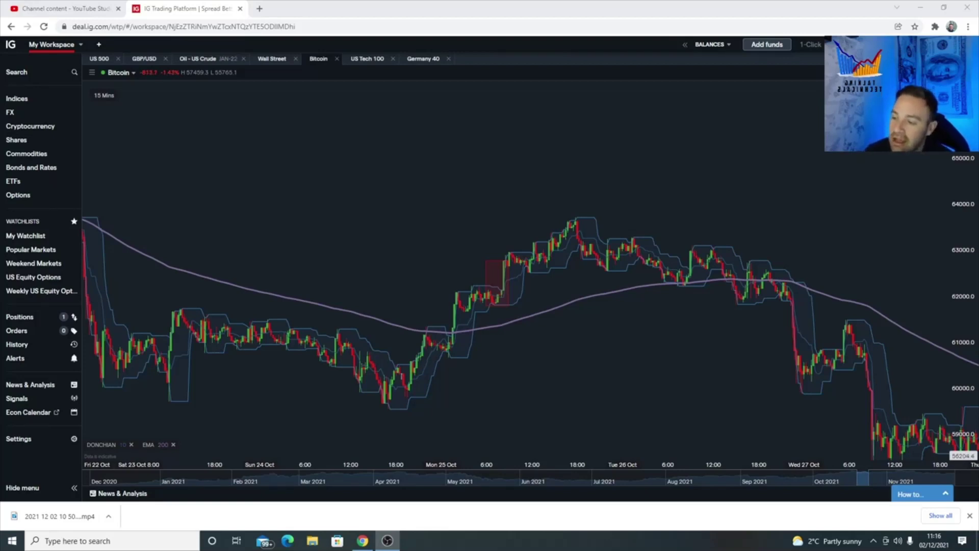
Examine how price behaves around the 200 EMA from 20 to 27 October, including the 25 October red box.
drag(328, 245, 485, 227)
click(233, 95)
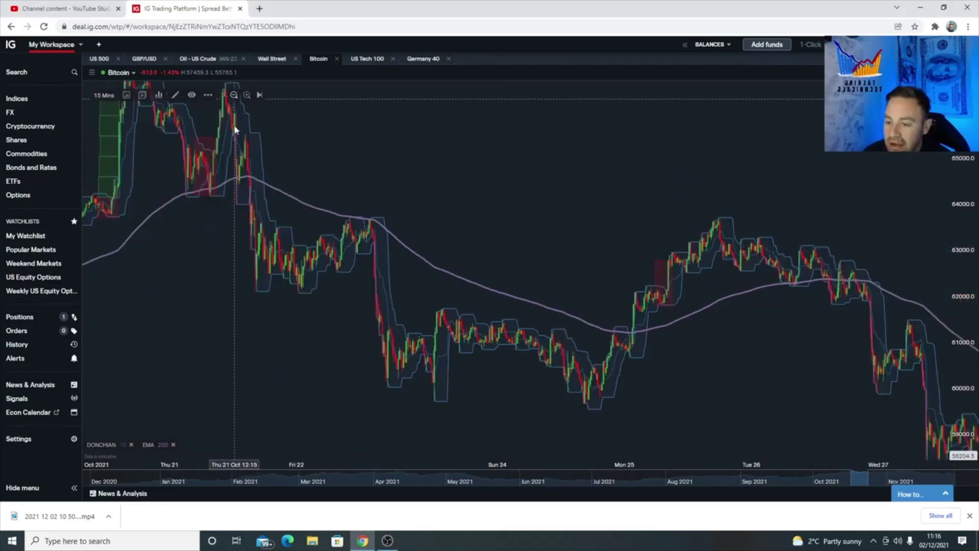
drag(280, 192, 375, 190)
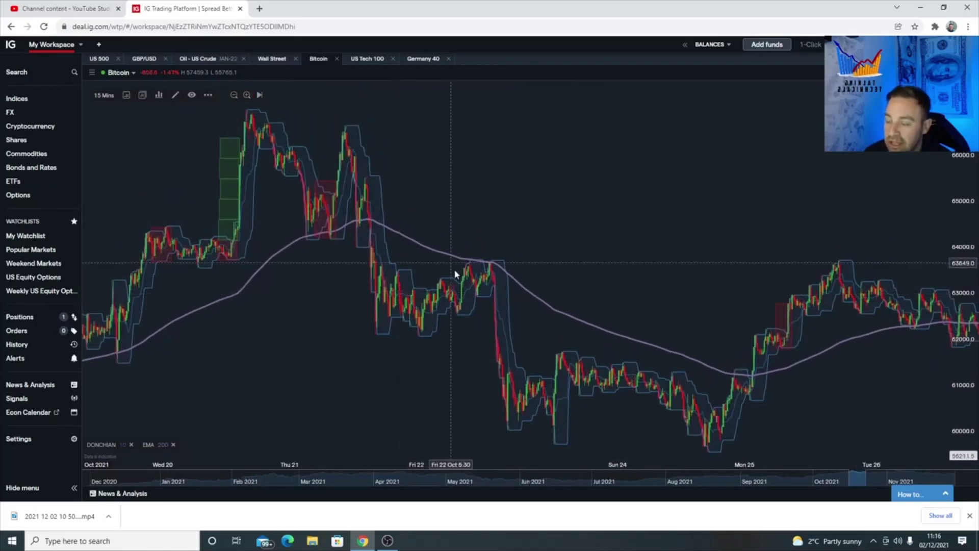
drag(511, 278, 496, 133)
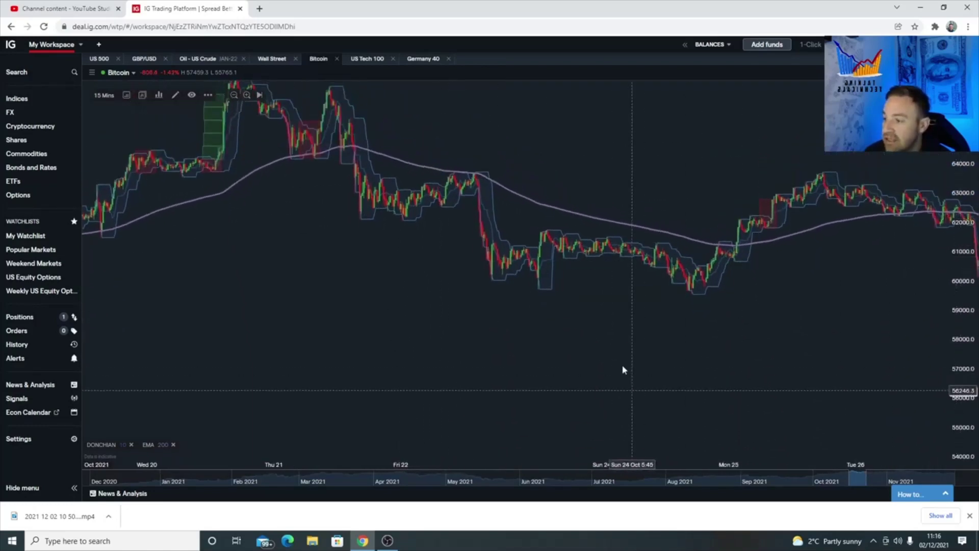
drag(622, 366, 547, 156)
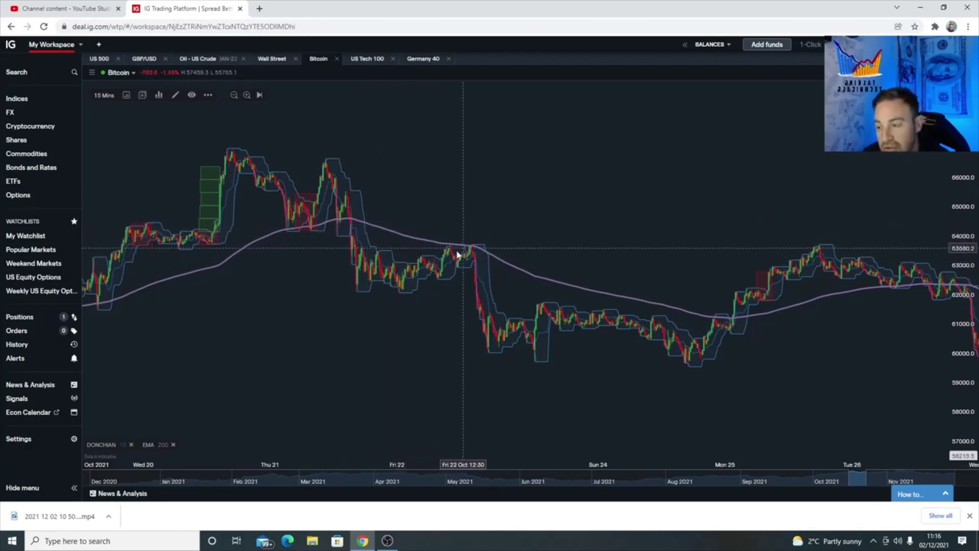
drag(462, 255, 428, 260)
drag(953, 398, 953, 357)
drag(491, 328, 427, 264)
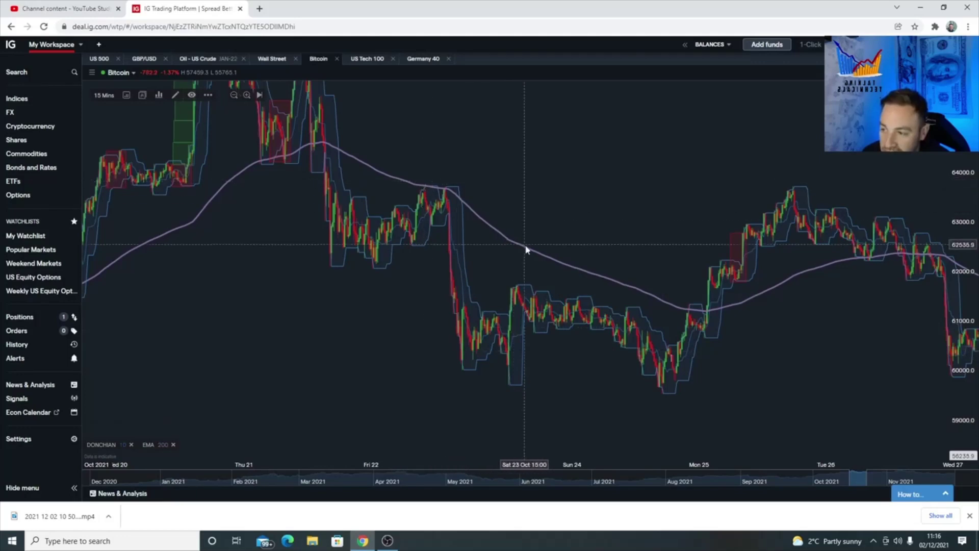
drag(524, 253, 477, 232)
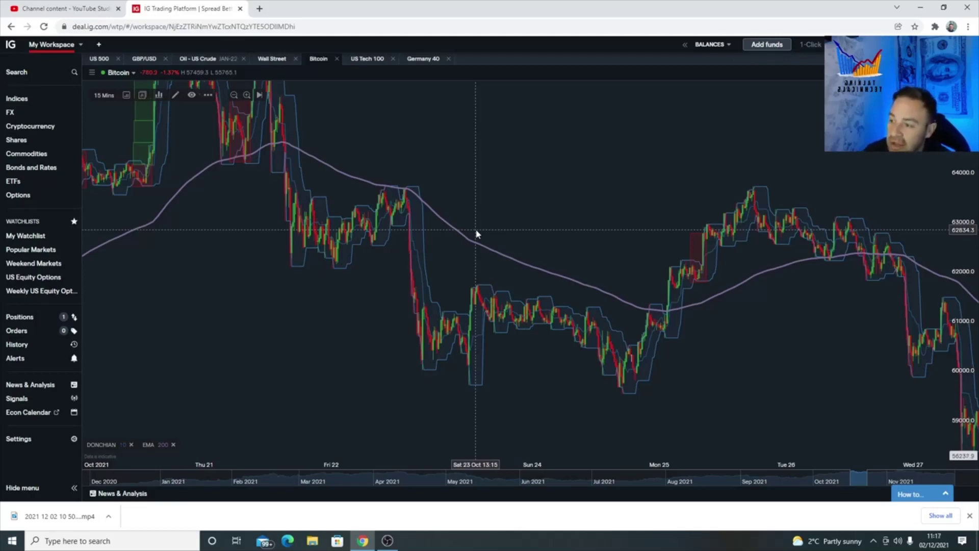
drag(564, 209, 490, 182)
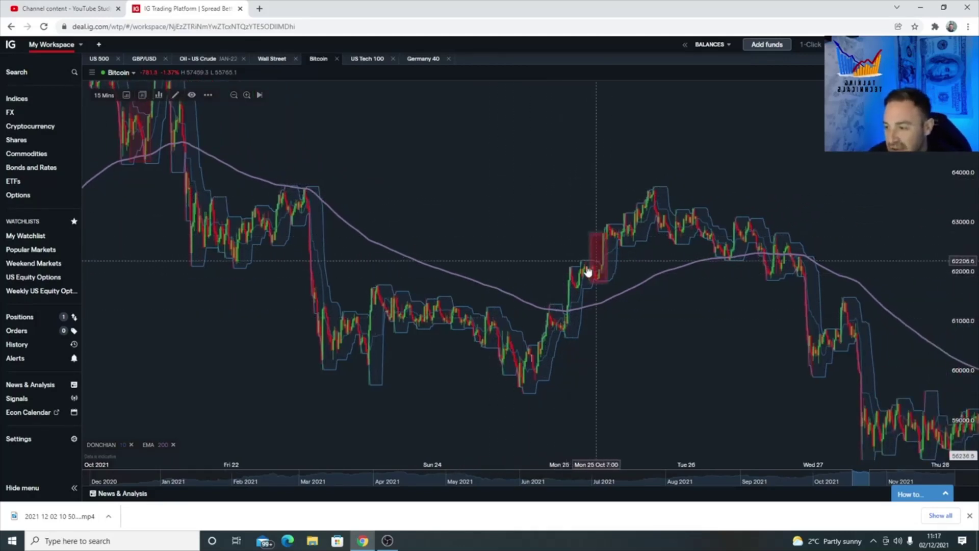
Examine the 25 October red box against the Donchian channel, and the price action around the 200 EMA through the late 26 October drop.
scroll(591, 251, up, 1)
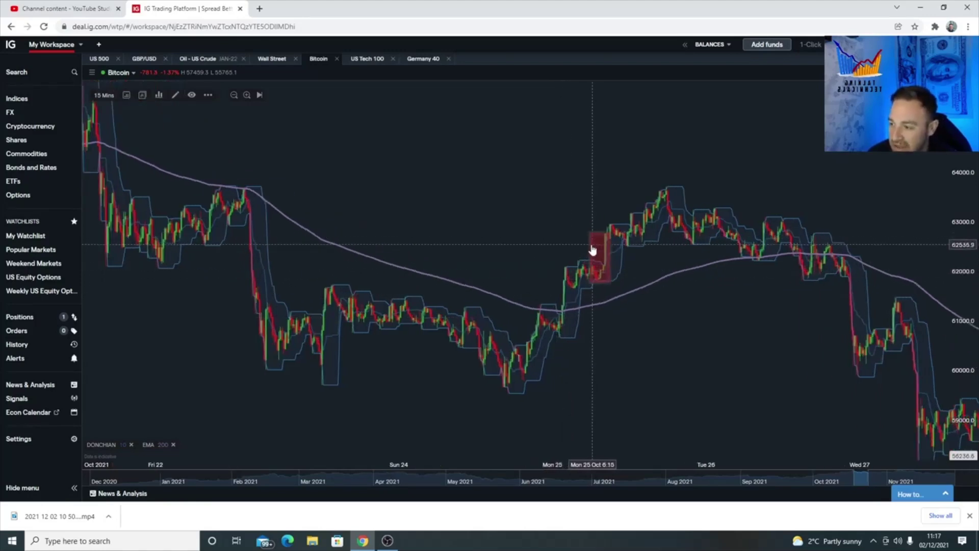
scroll(591, 249, up, 4)
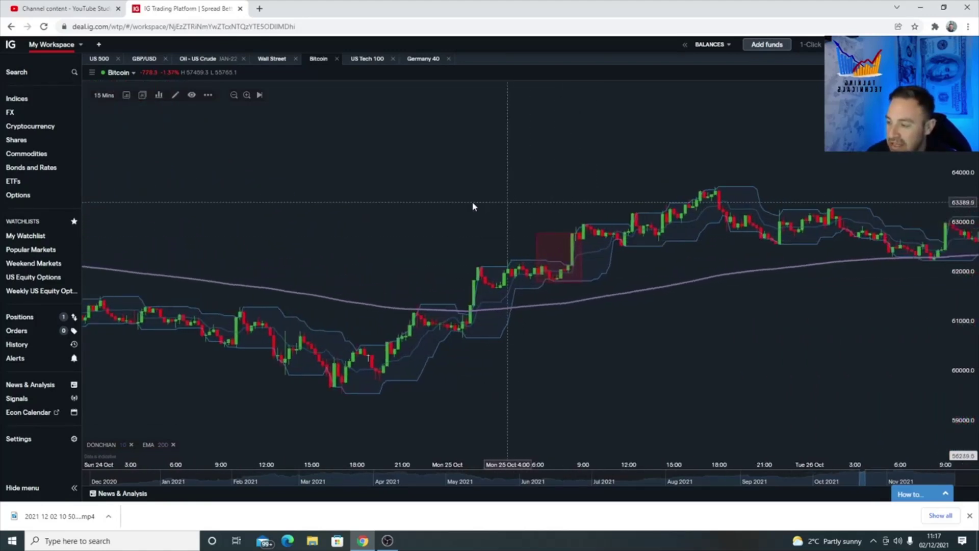
drag(472, 206, 452, 262)
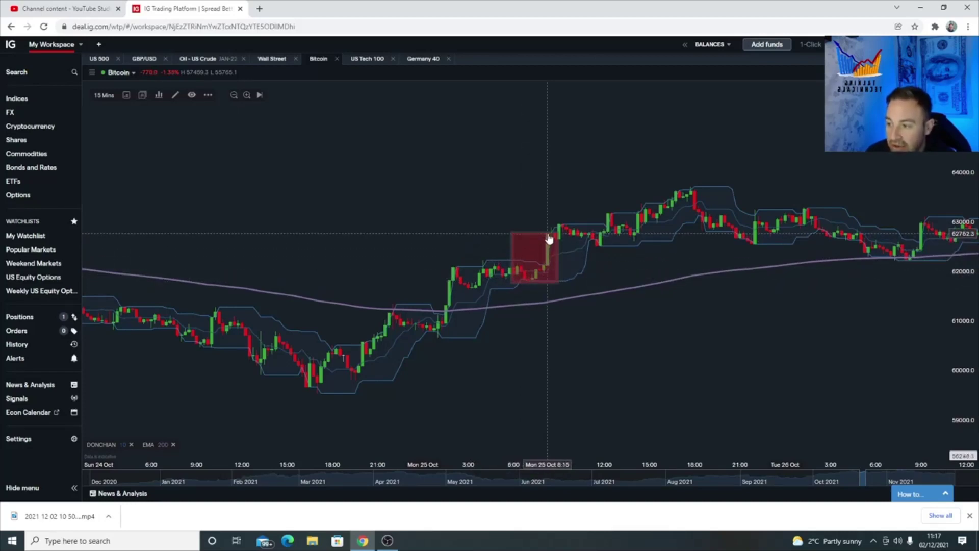
scroll(550, 240, down, 5)
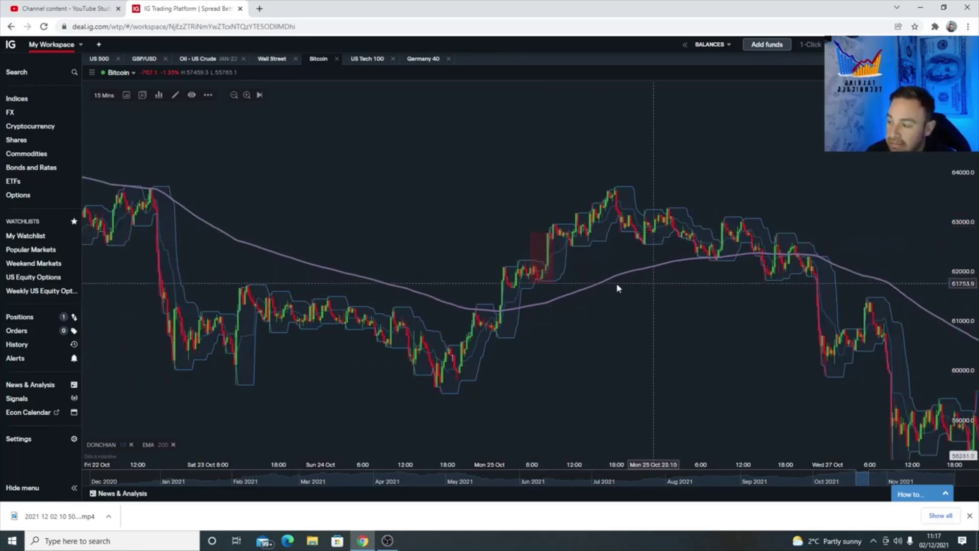
scroll(619, 286, right, 3)
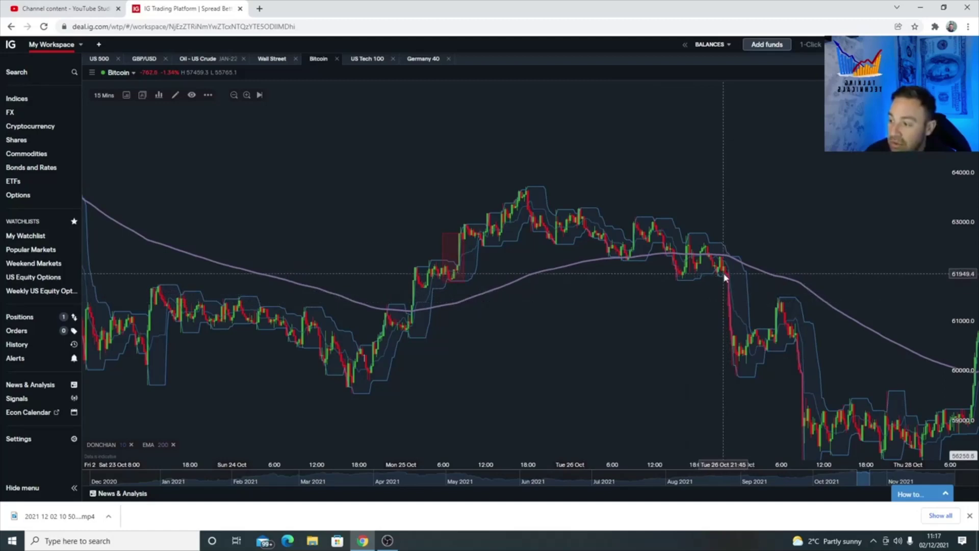
scroll(308, 216, down, 5)
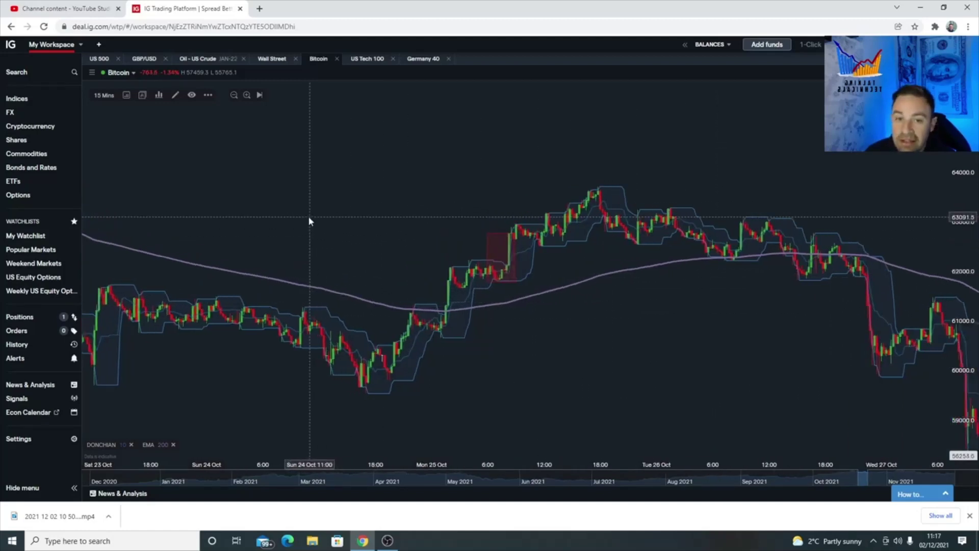